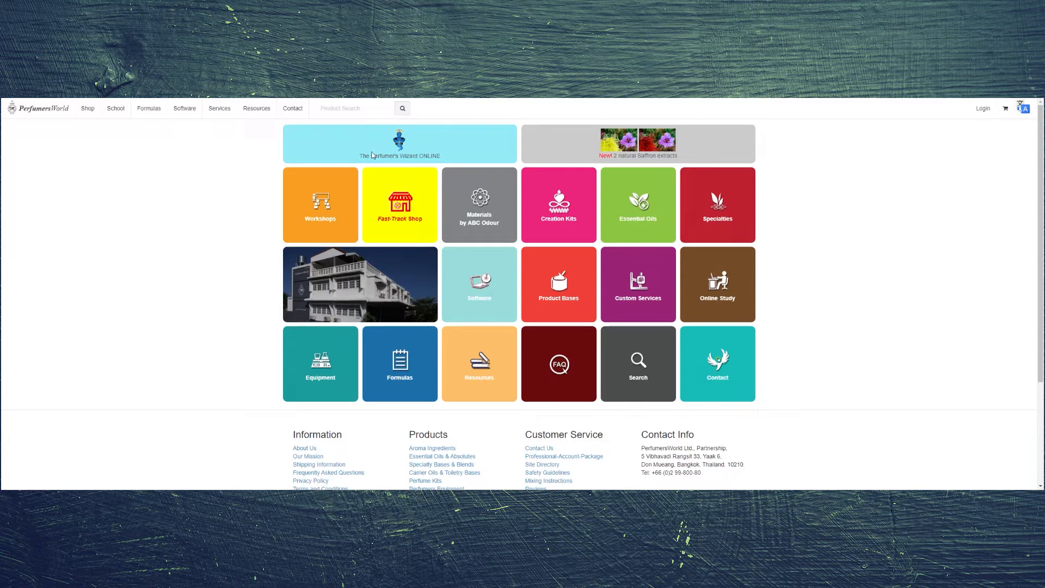
Open The Perfumer's Wizard ONLINE from the PerfumersWorld home page and log in with the filled-in account details
click(412, 149)
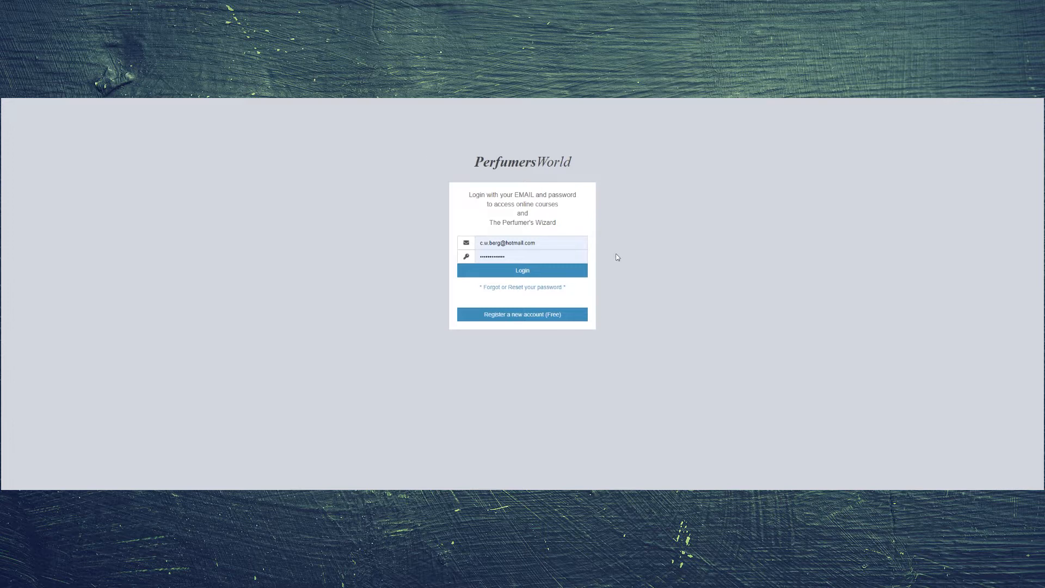
click(511, 271)
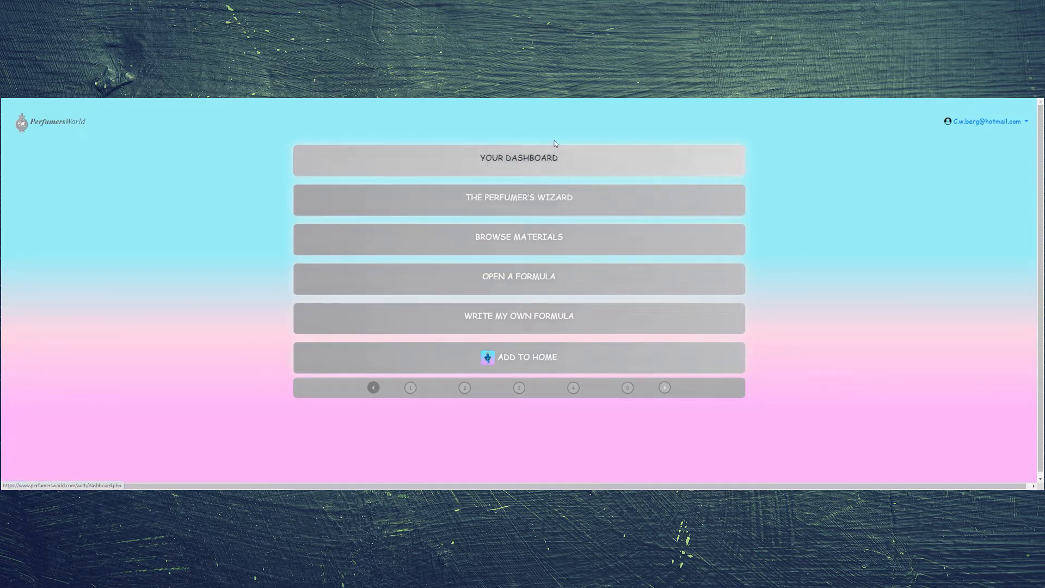
Open the members dashboard and look through its articles and FAQ topics
click(537, 170)
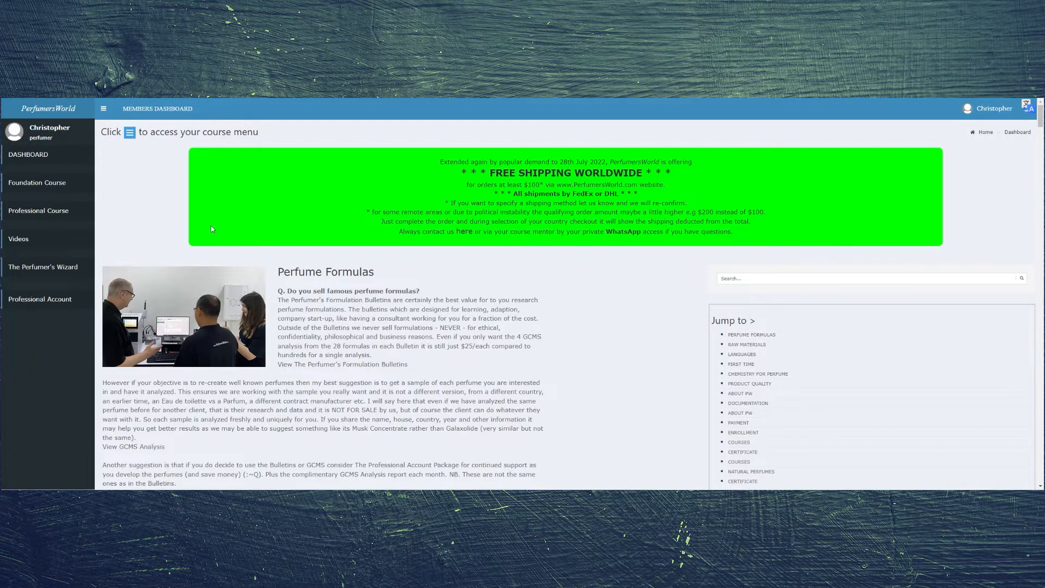
scroll(629, 323, down, 7)
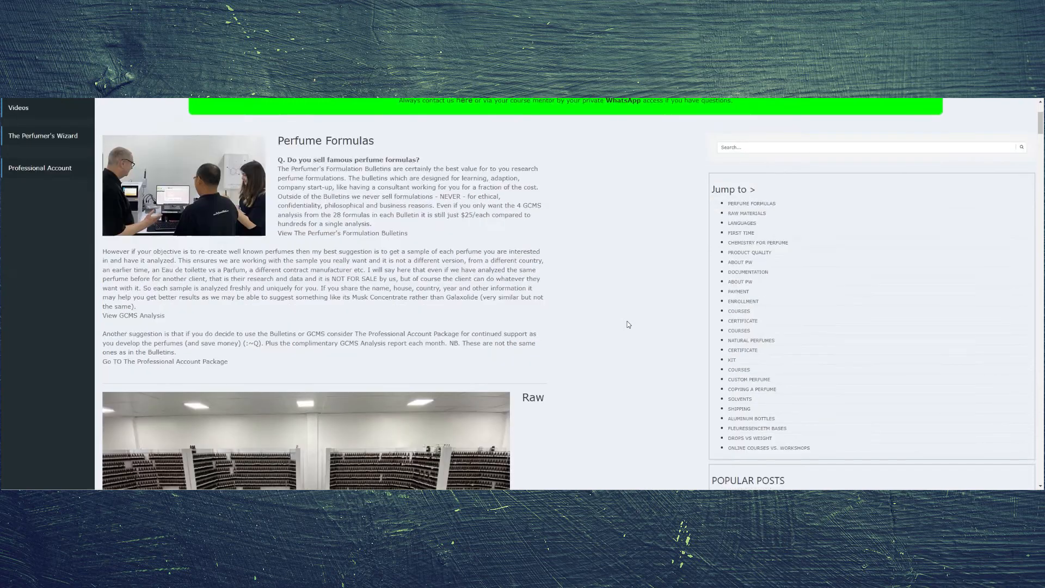
scroll(628, 321, down, 12)
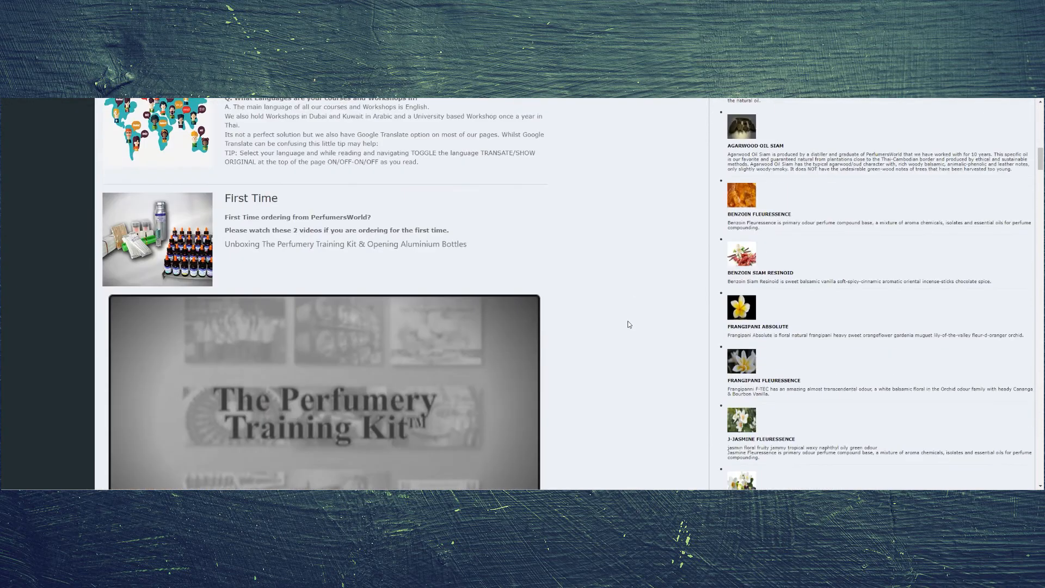
scroll(628, 321, up, 6)
scroll(630, 326, up, 12)
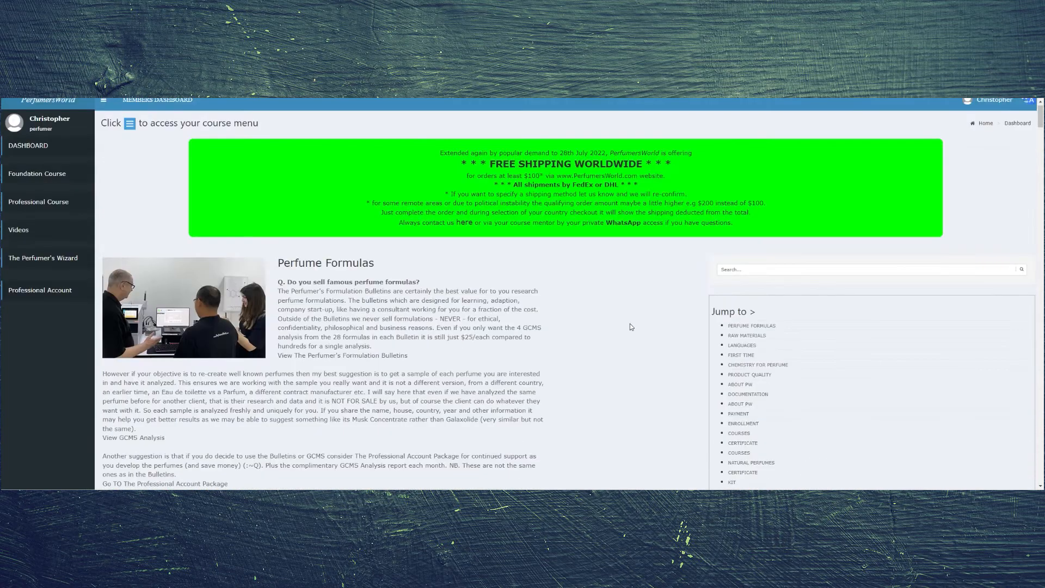
scroll(629, 326, up, 1)
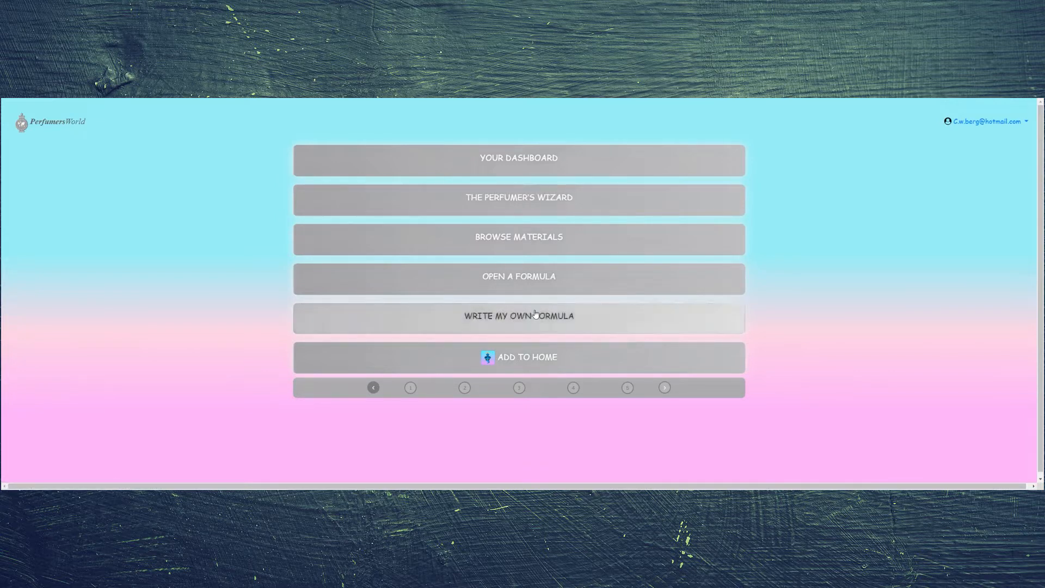
Start writing an own formula and select Iso E Super from the materials database
click(530, 320)
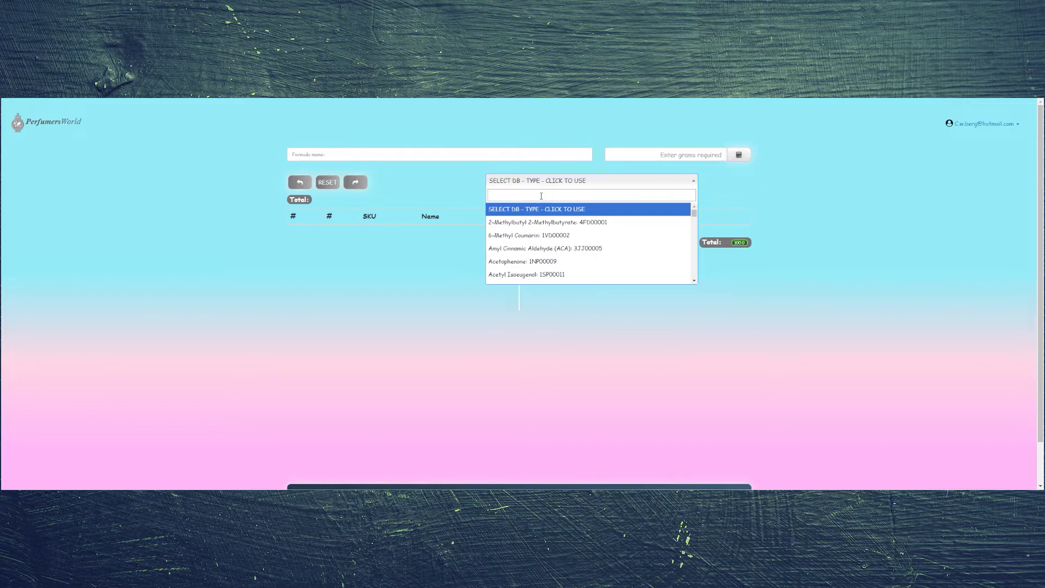
text(iso )
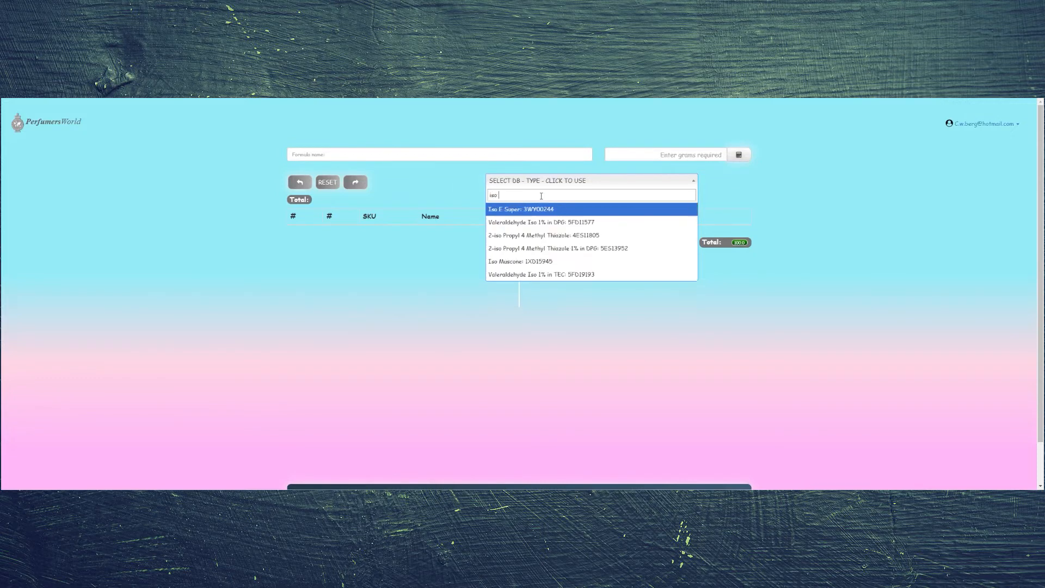
text(e super)
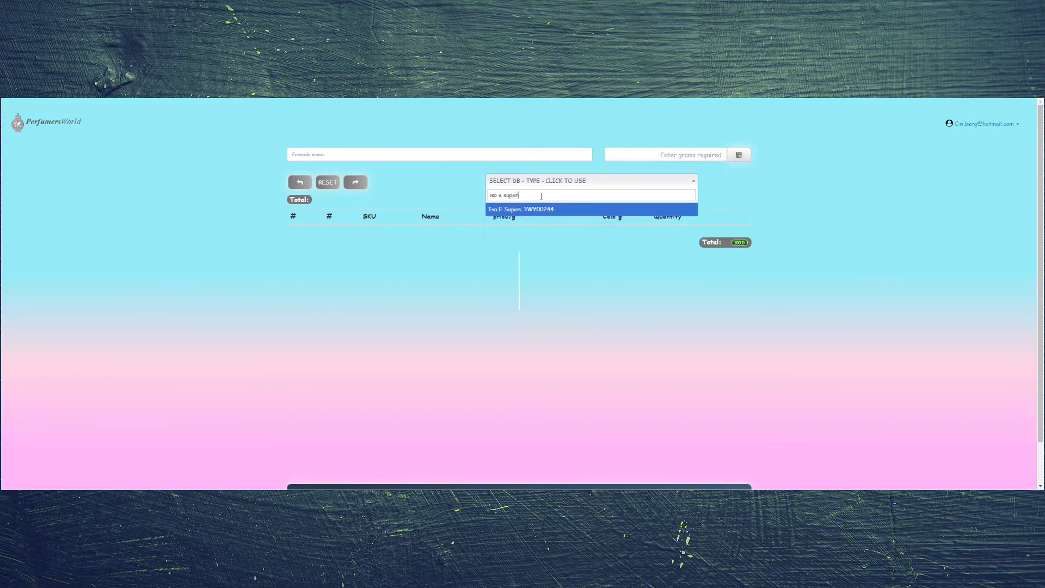
click(536, 210)
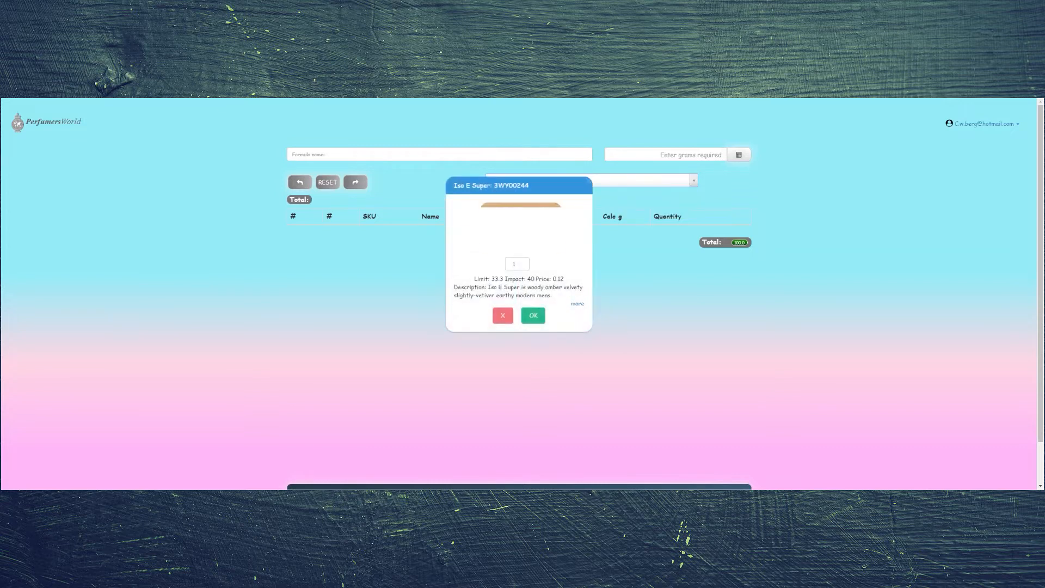
Search Google for "calculator online" in a new browser tab
key(ctrl+t)
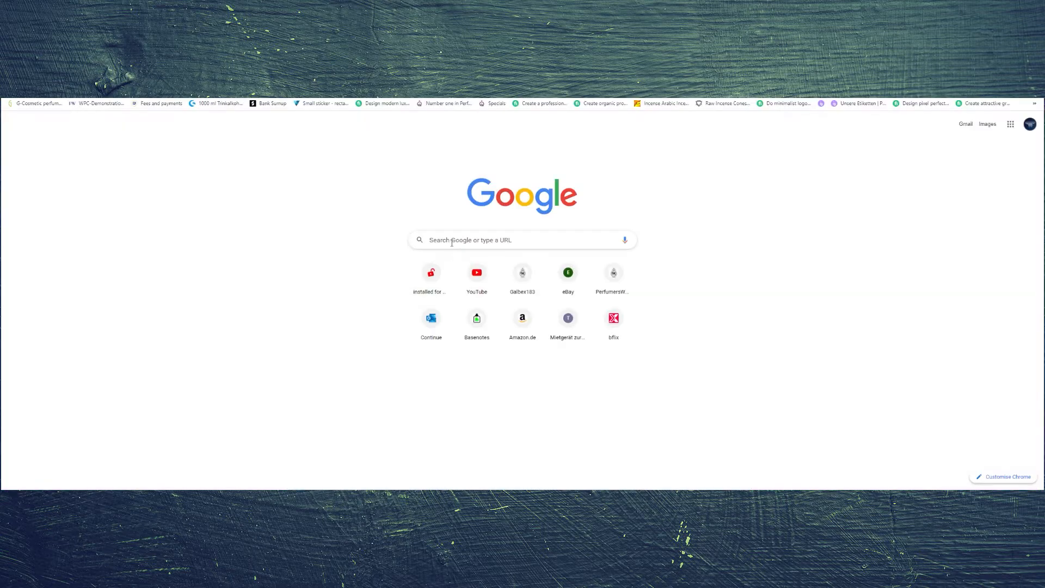
click(381, 91)
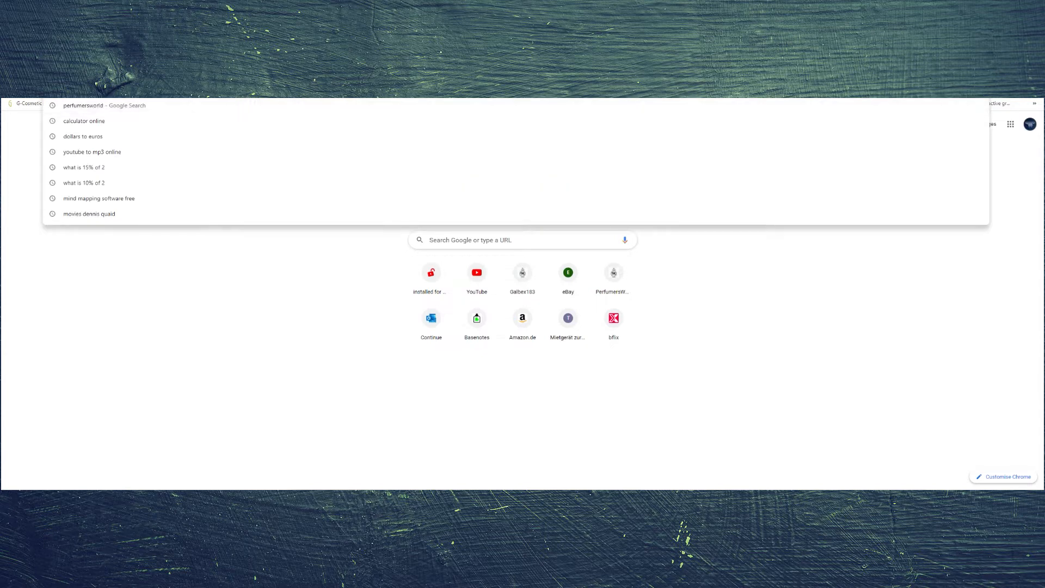
text(calculato)
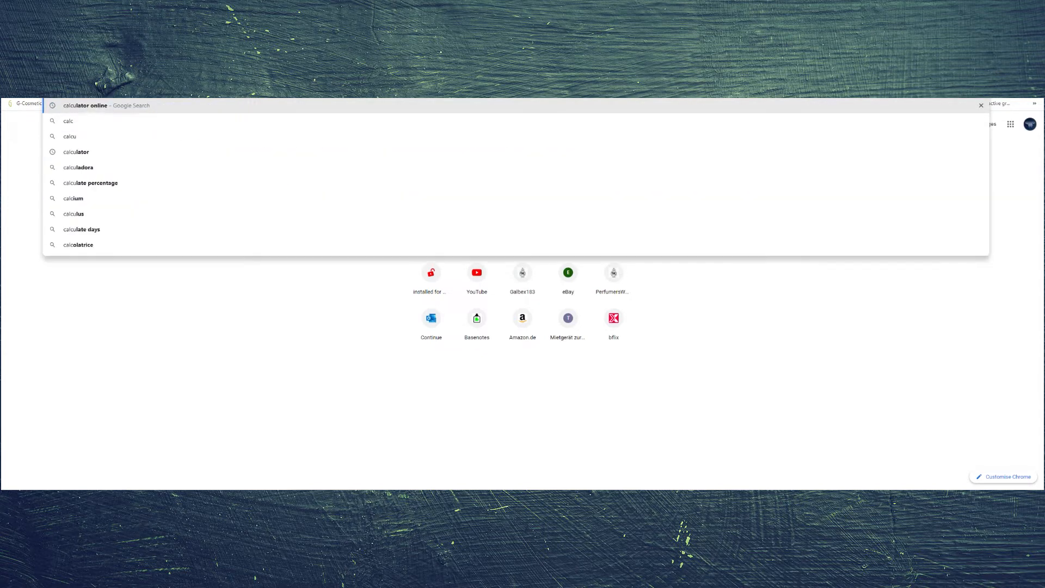
text(r online)
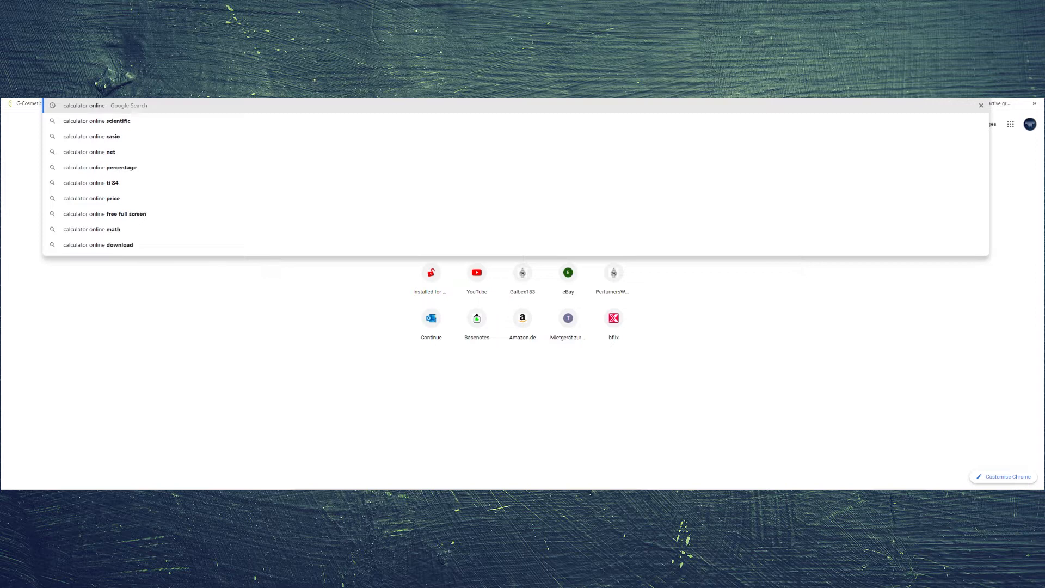
key(Return)
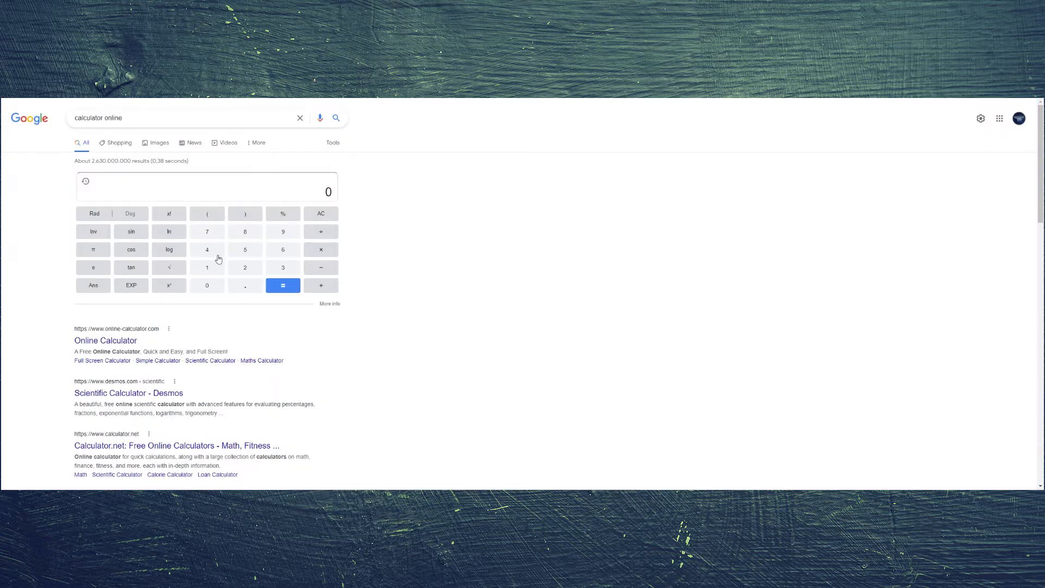
Calculate 100 ÷ 40 on the Google calculator for the Iso E Super quantity
click(211, 266)
click(214, 281)
click(216, 283)
click(322, 232)
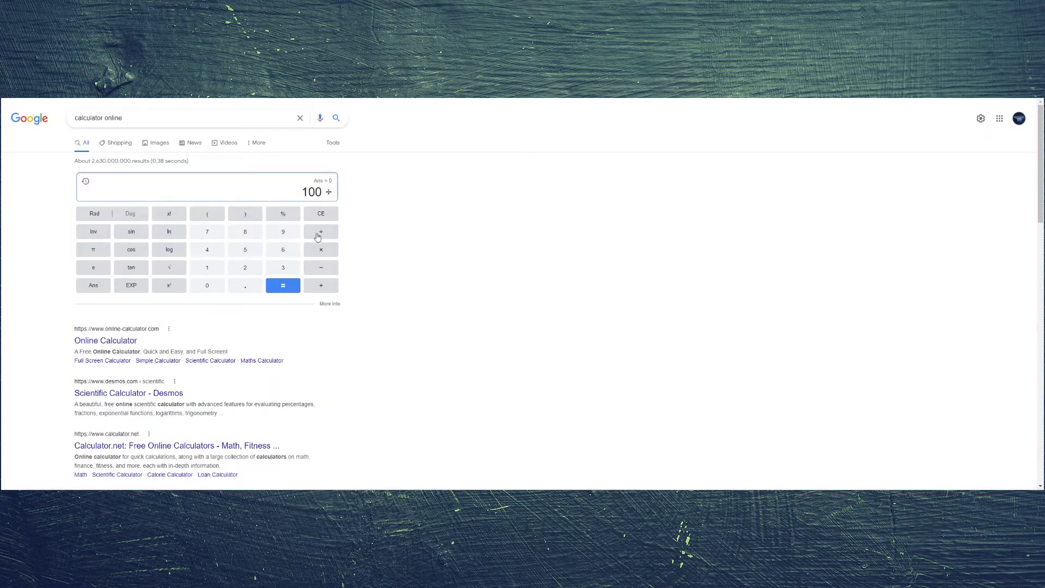
click(205, 252)
click(215, 285)
click(290, 290)
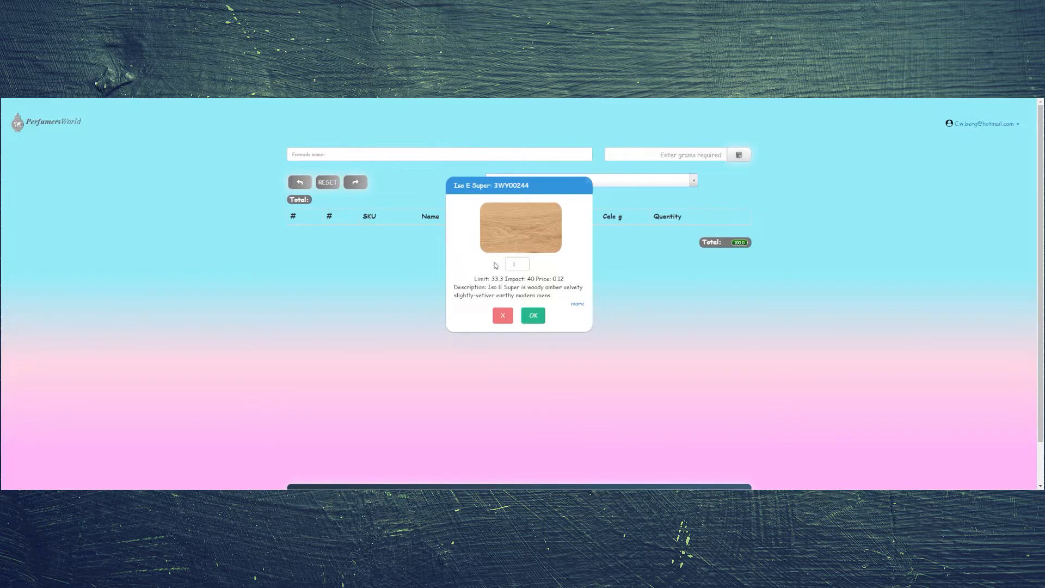
Back on the PerfumersWorld formula page, add Iso E Super with a quantity of 2.5 and name the formula "Example"
double_click(519, 265)
text(2.5)
click(532, 315)
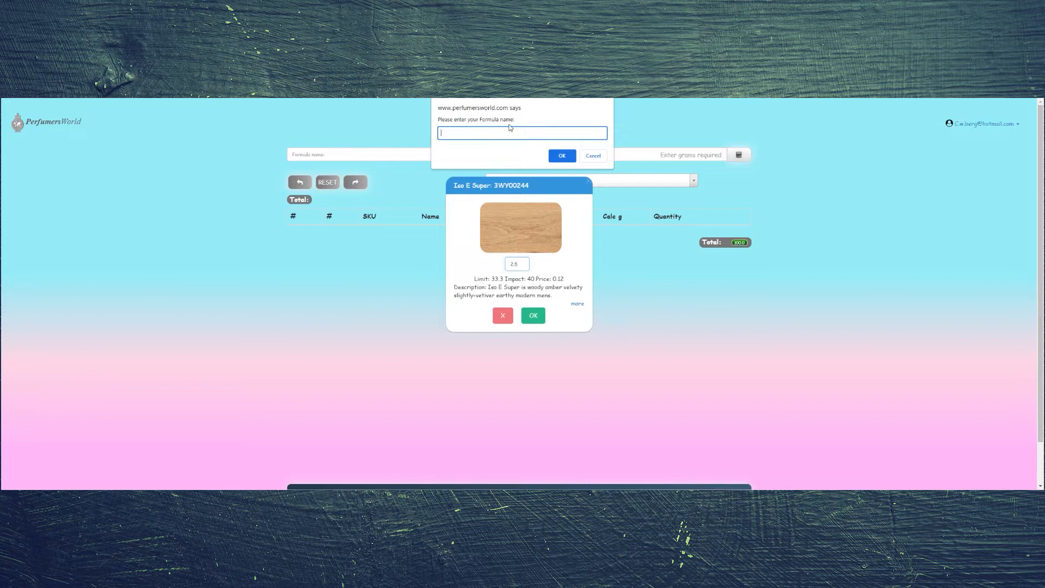
text(Example)
click(562, 156)
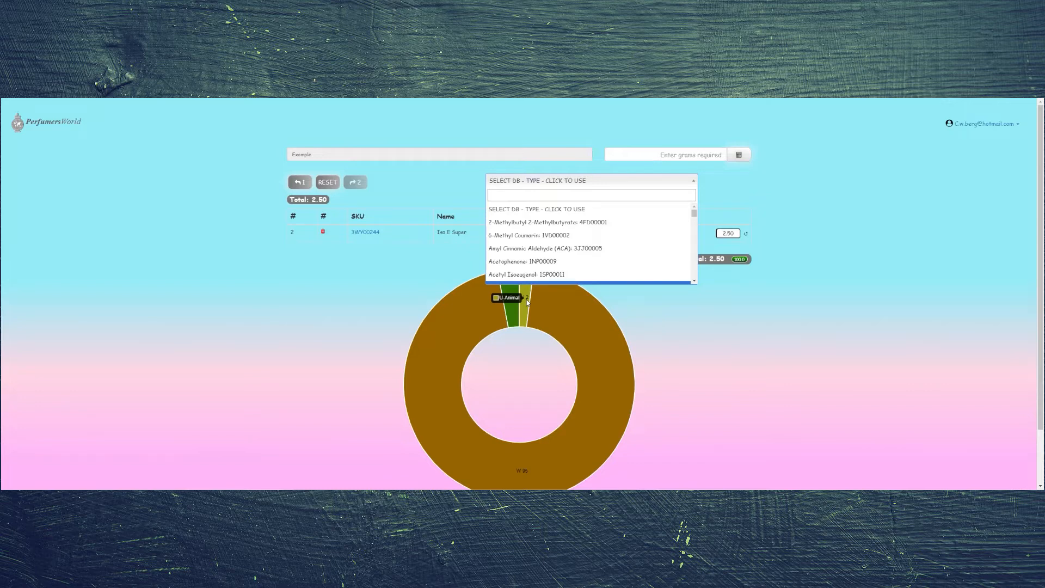
Select Hedione from the materials database and divide 100 by its impact of 65 on the Google calculator
text(hedione)
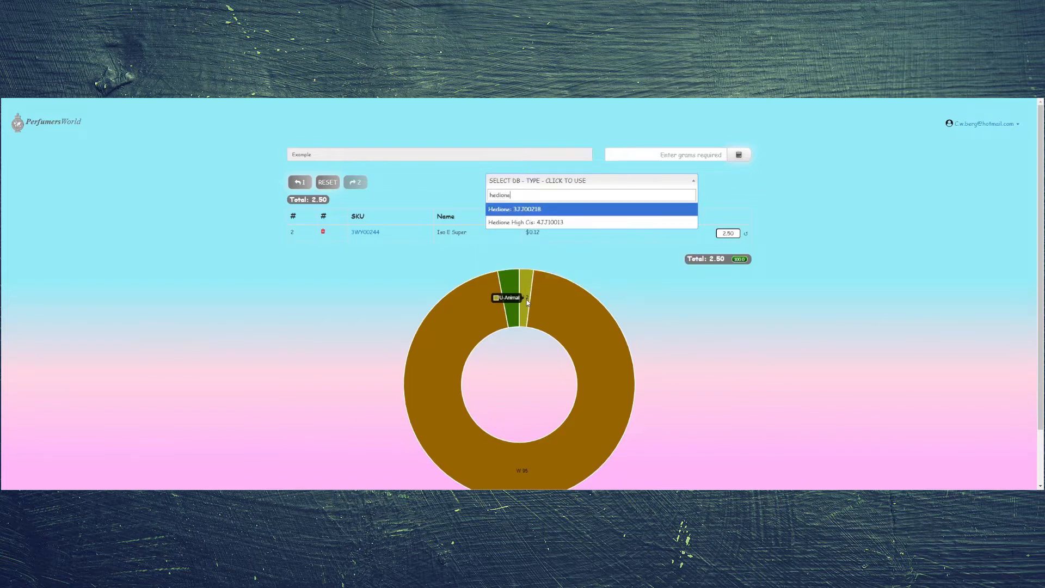
click(526, 209)
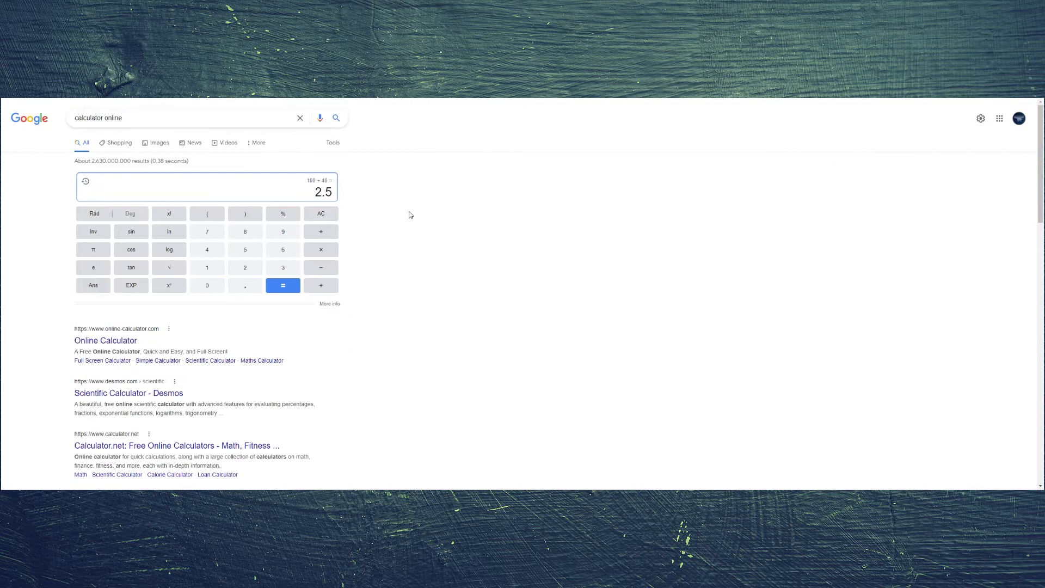
click(325, 213)
click(199, 269)
click(207, 285)
click(207, 285)
click(321, 231)
click(283, 249)
click(244, 249)
click(283, 286)
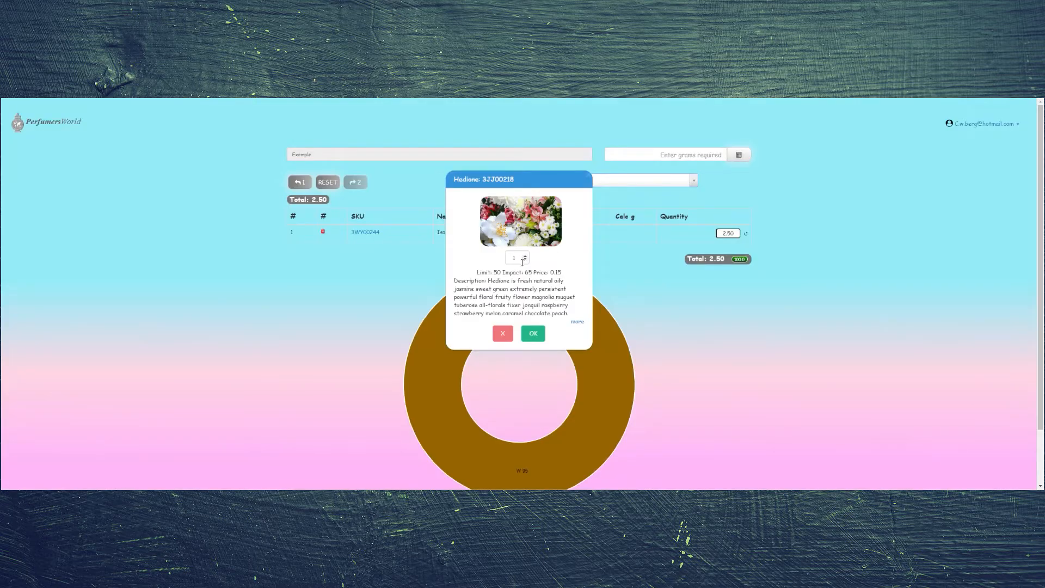
Back on the PerfumersWorld formula page, add Hedione to the formula with a quantity of 1.53
click(517, 260)
text(.53)
click(533, 334)
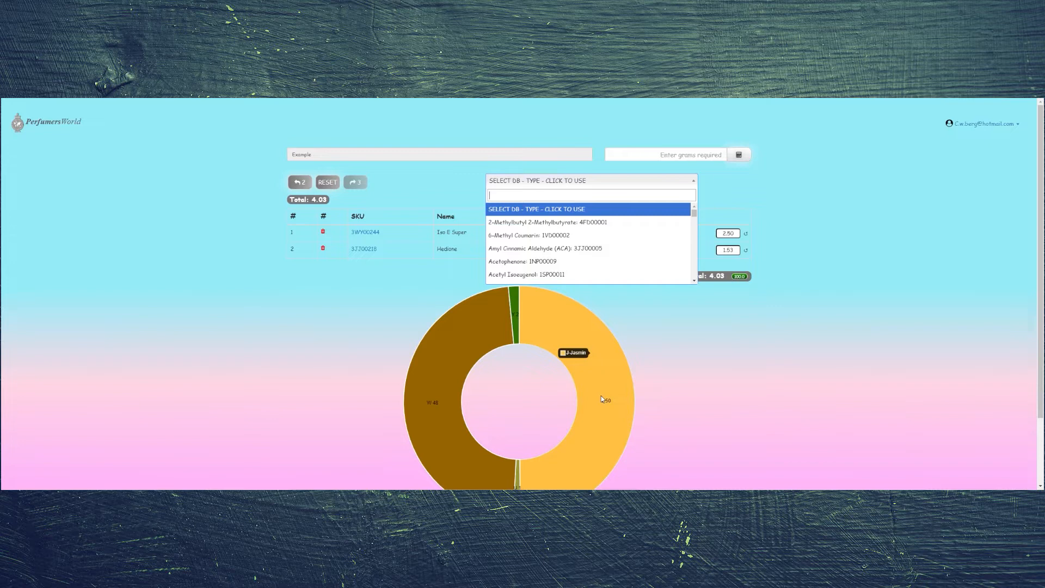
Select Galaxolide 50 DPG from the materials database and divide 100 by its impact of 60 on the Google calculator
text(galax)
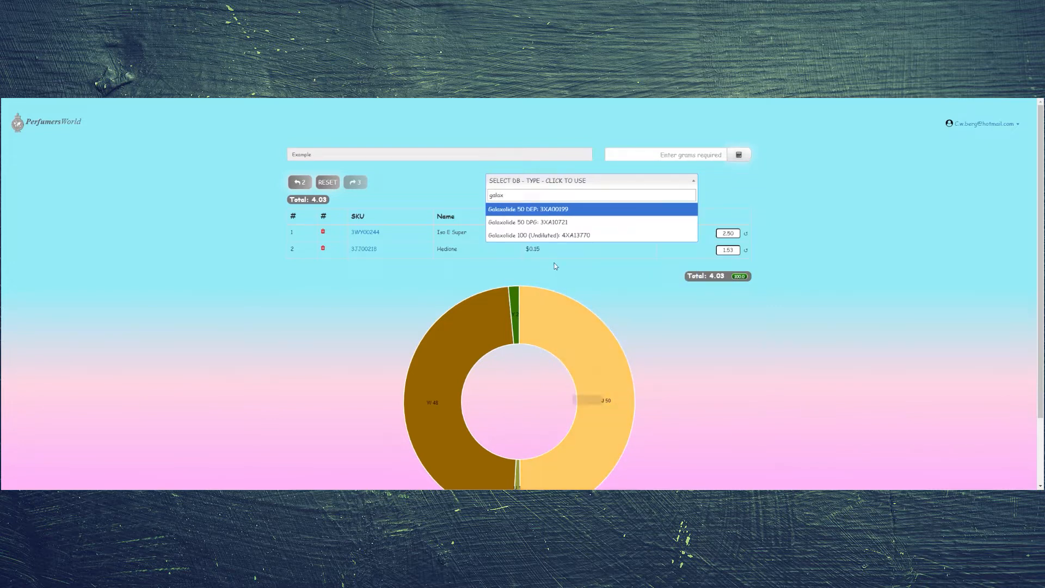
click(530, 223)
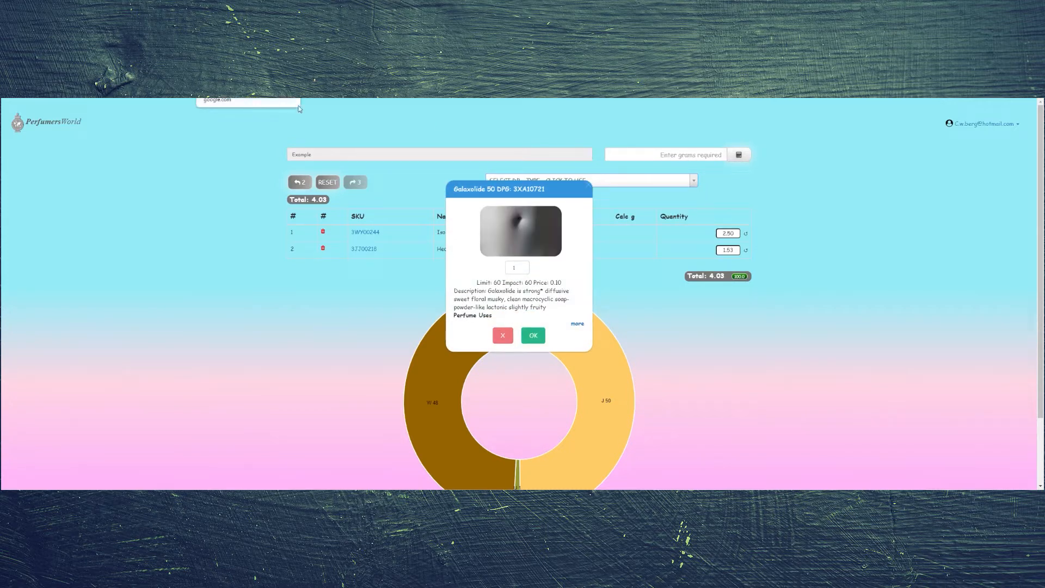
click(248, 99)
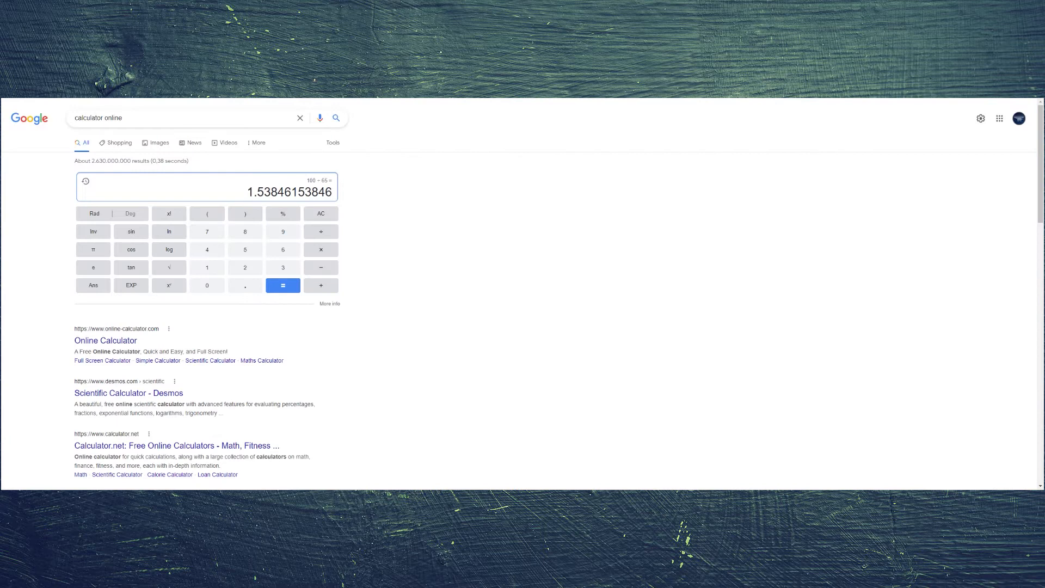
click(320, 216)
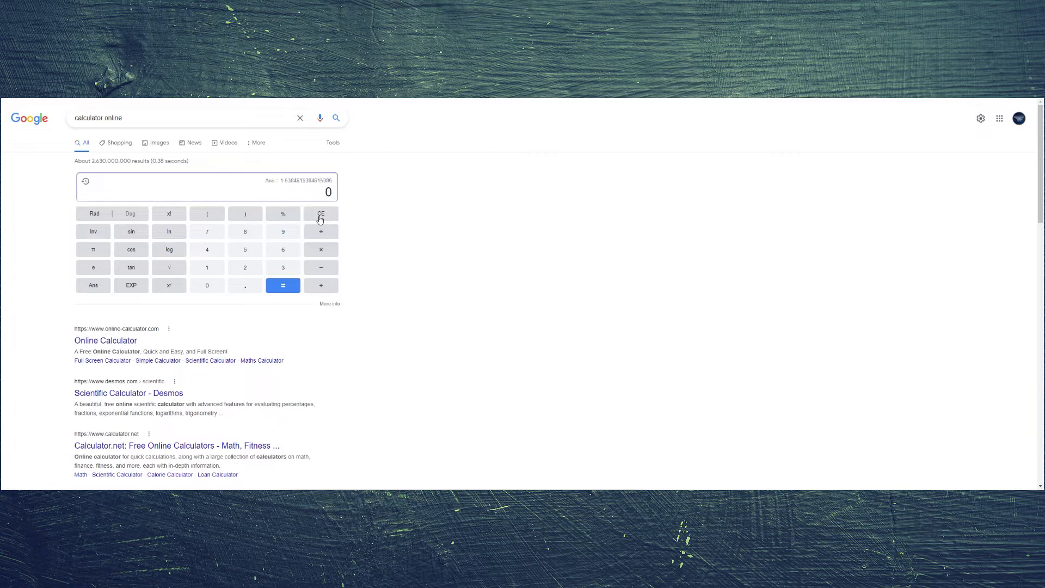
click(208, 267)
double_click(212, 285)
click(321, 238)
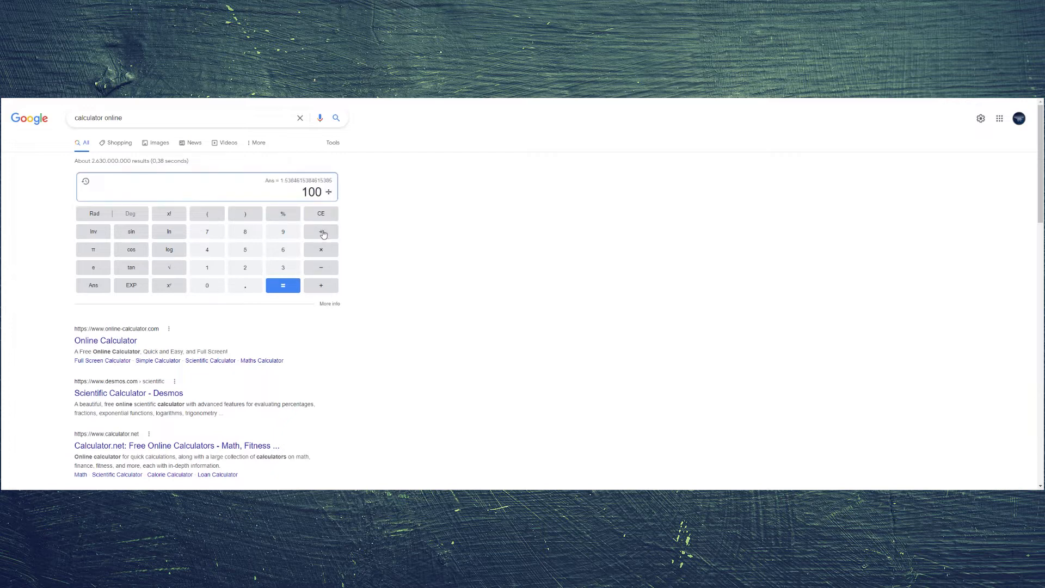
click(283, 251)
click(207, 284)
click(285, 287)
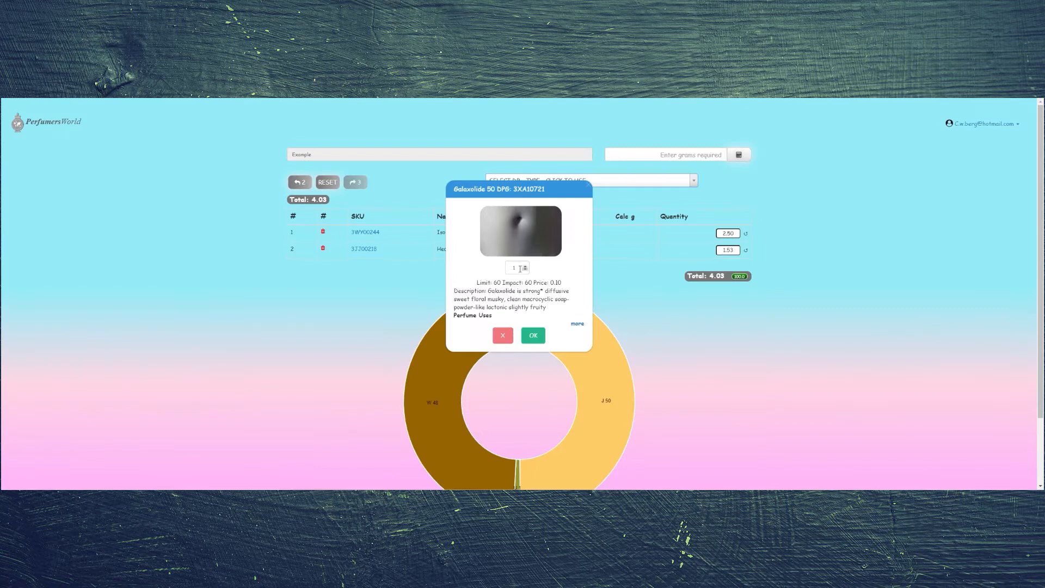
Back on the PerfumersWorld formula page, add Galaxolide 50 DPG to the formula with a quantity of 1.66
click(515, 268)
text(.66)
click(540, 336)
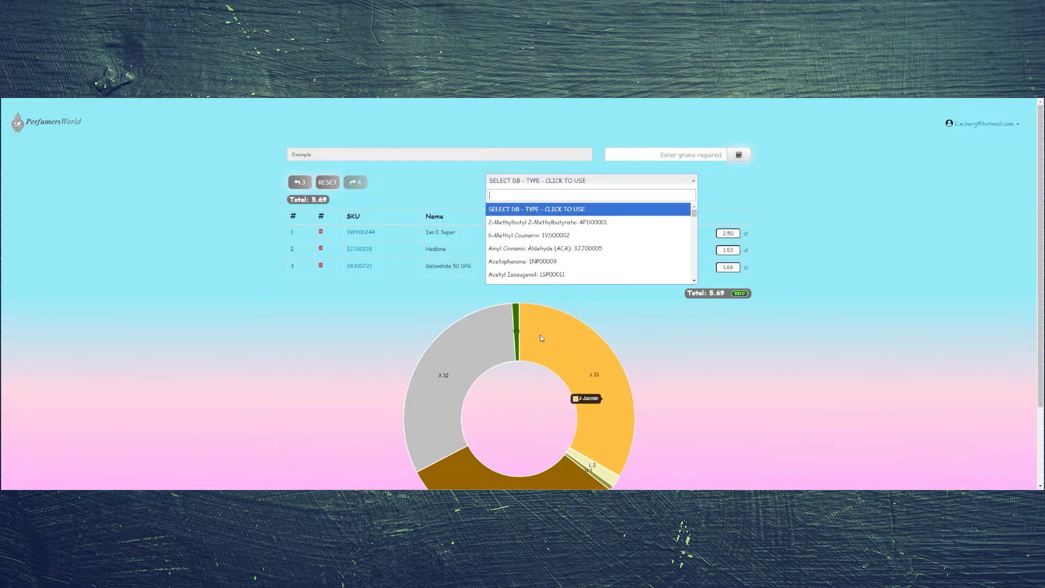
Select the undiluted Labdanum Resinoid from the materials database and divide 100 by its impact of 400 on the Google calculator
text(lab)
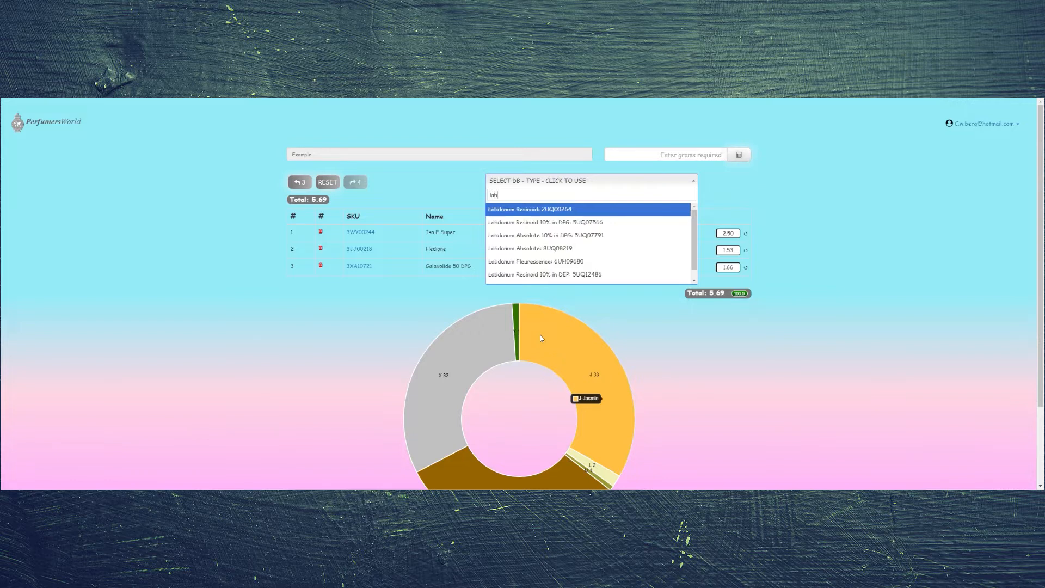
text(danum)
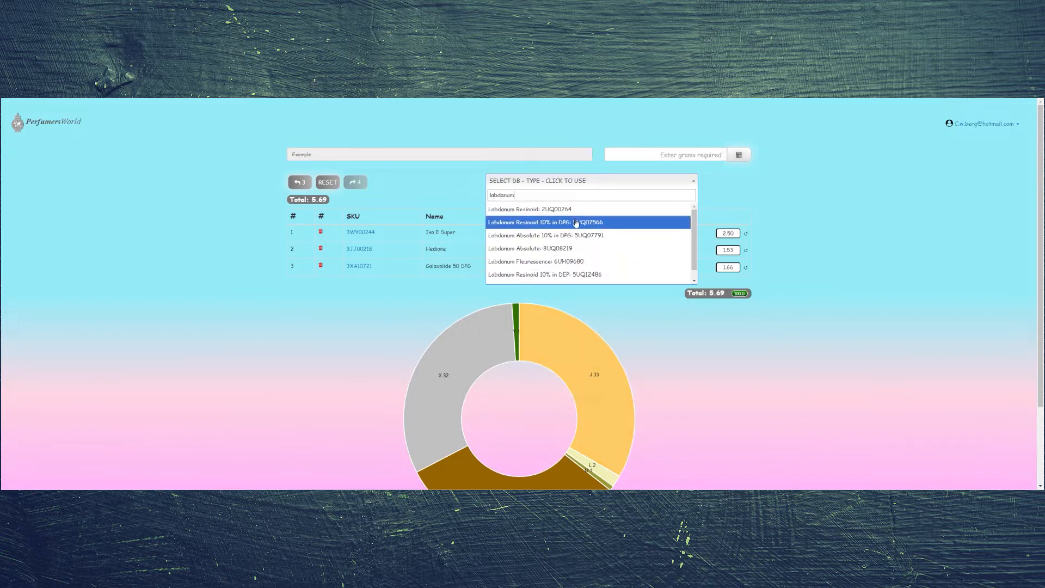
click(547, 209)
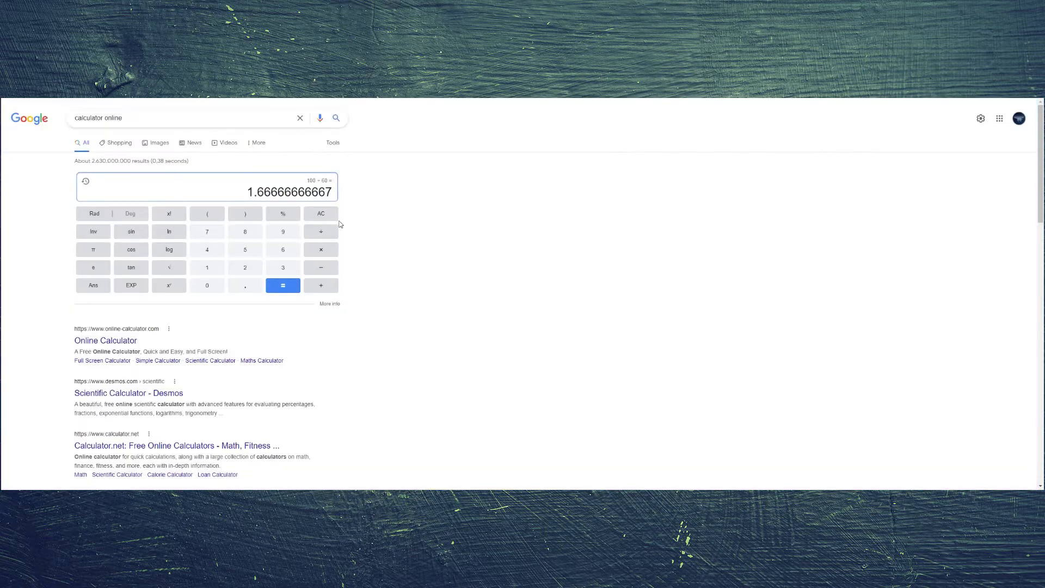
click(330, 215)
click(207, 267)
click(204, 294)
click(204, 294)
click(321, 231)
click(206, 249)
click(206, 285)
click(207, 285)
click(282, 286)
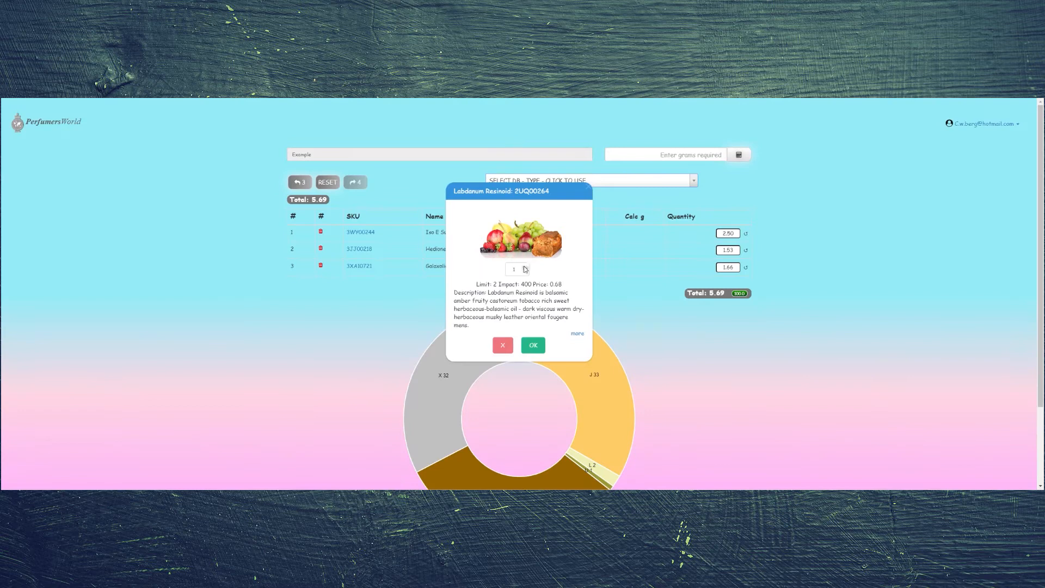
Back on the PerfumersWorld formula page, add Labdanum Resinoid to the formula with a quantity of 0.25
click(514, 270)
text(0.25)
click(533, 345)
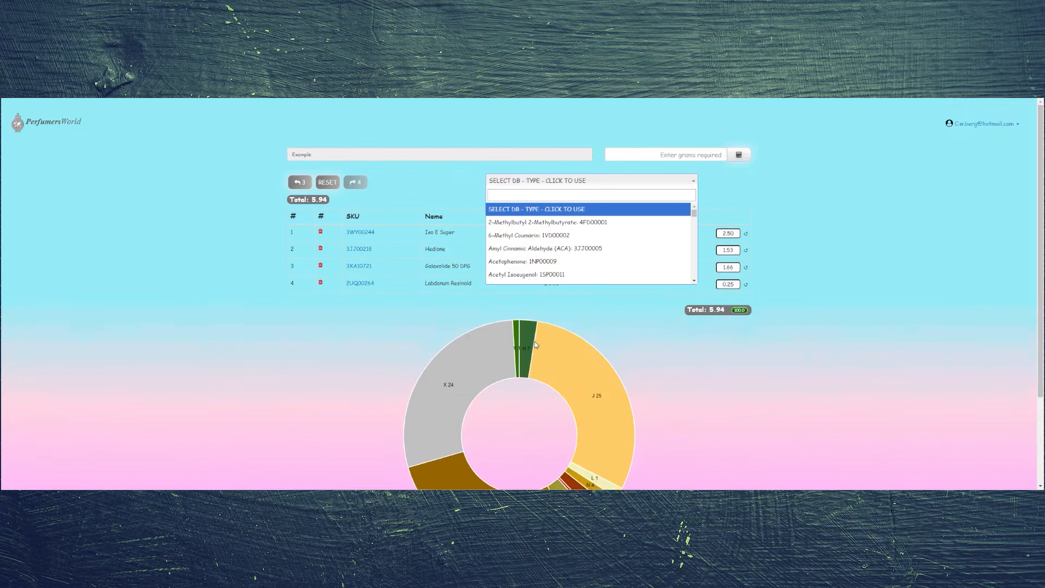
Select Patchouli Essential Oil from the materials database and divide 100 by its impact of 98 on the Google calculator
text(patchouli)
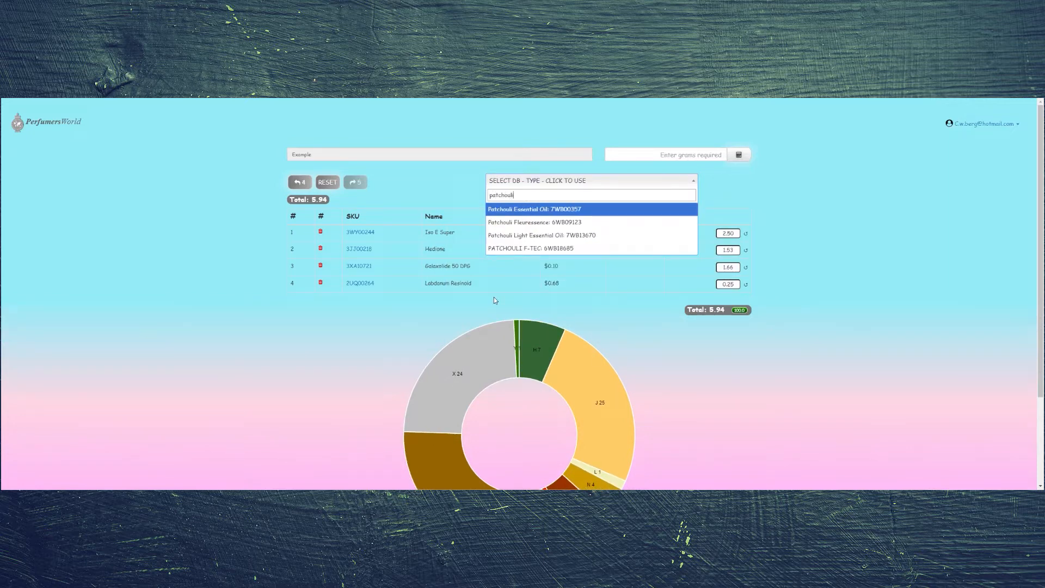
click(507, 210)
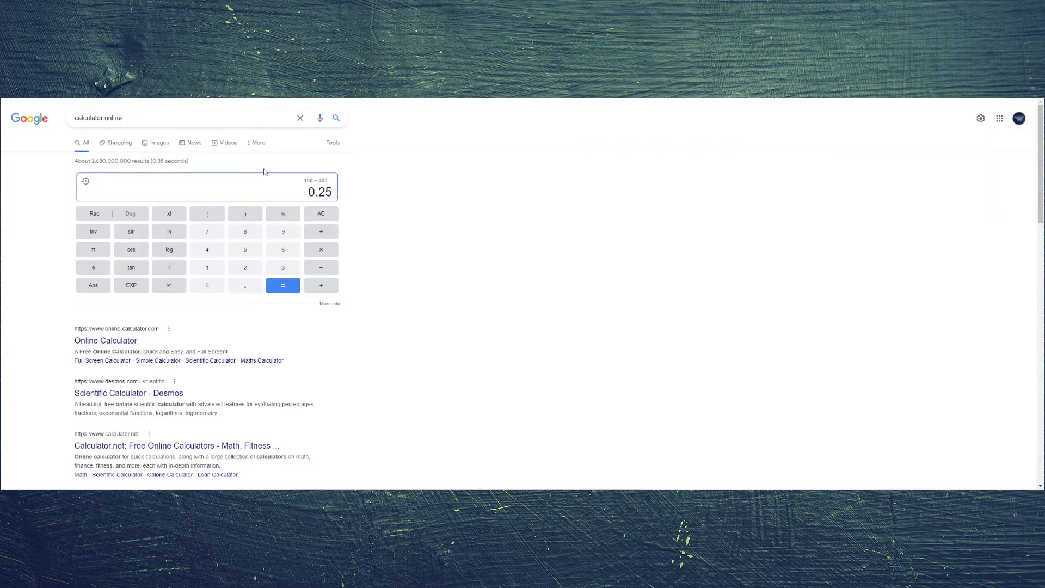
click(331, 217)
click(215, 267)
double_click(210, 284)
click(322, 230)
click(283, 233)
click(243, 233)
click(278, 287)
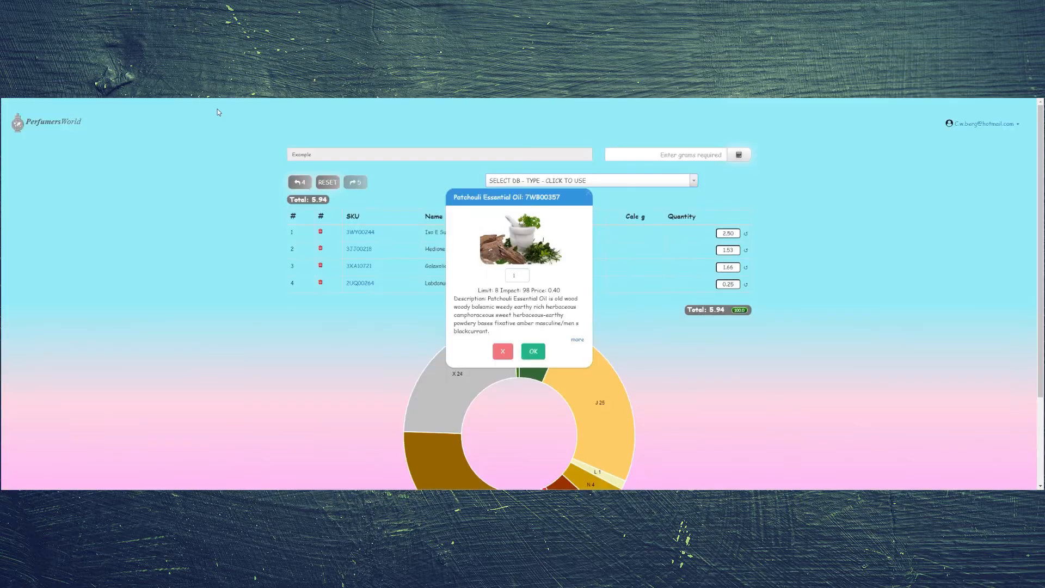
Back on the PerfumersWorld formula page, add Patchouli Essential Oil to the formula with a quantity of 1.02
click(518, 272)
text(.02)
click(533, 351)
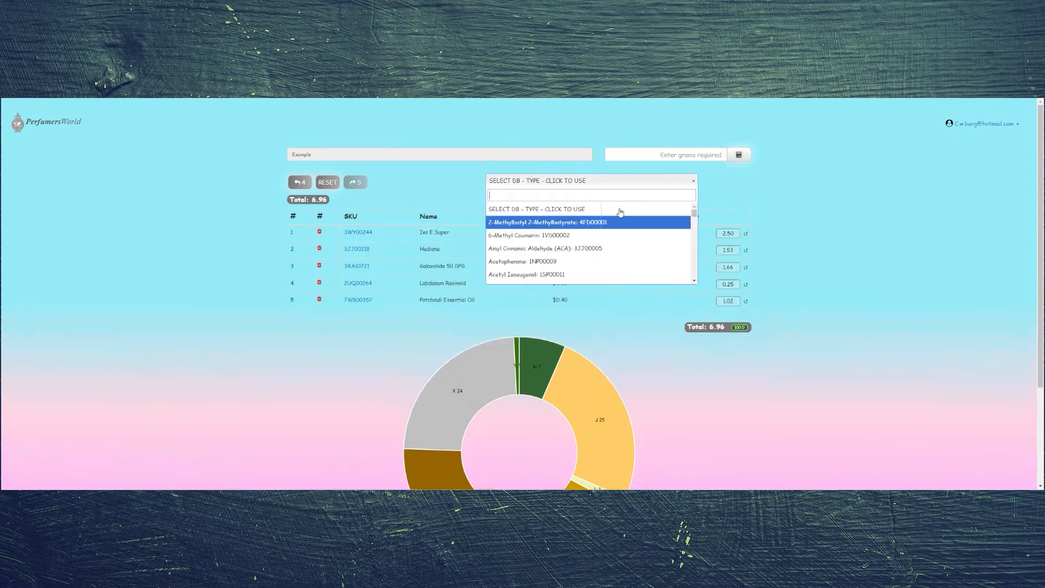
Select Bergamot Essential Oil from the materials database and divide 100 by its impact of 110 on the Google calculator
text(ber)
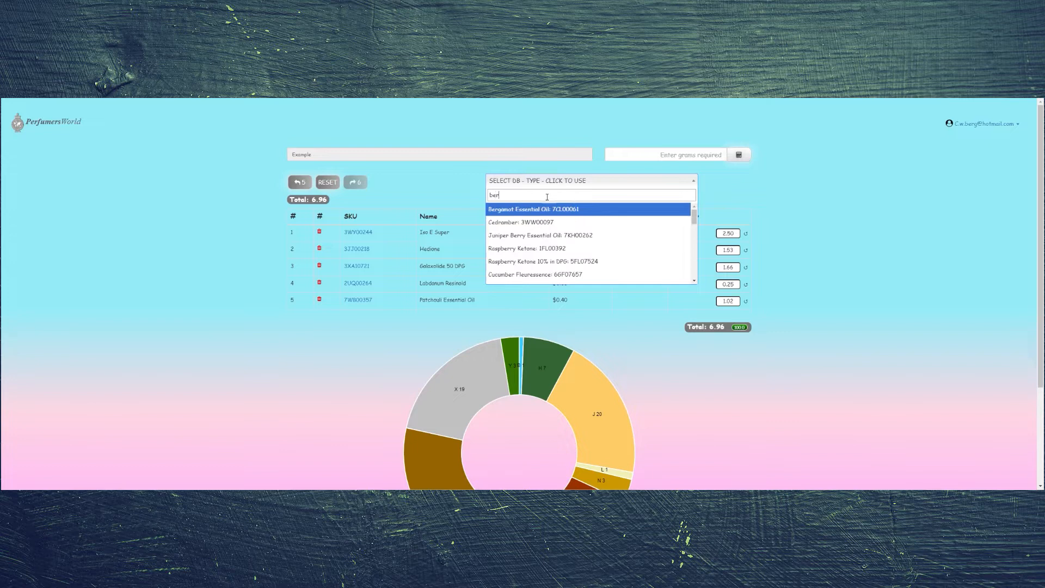
text(gamot)
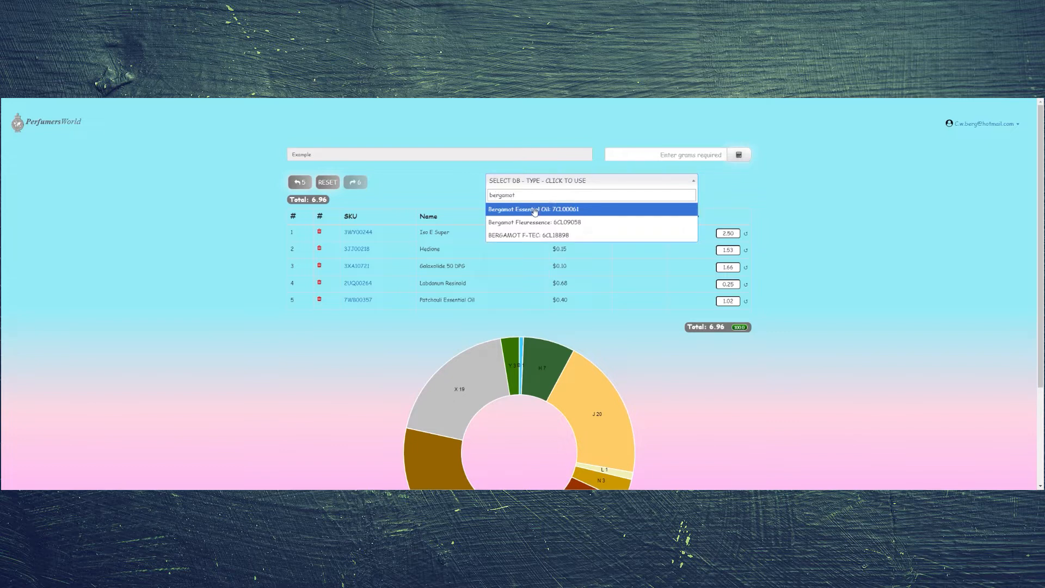
click(533, 209)
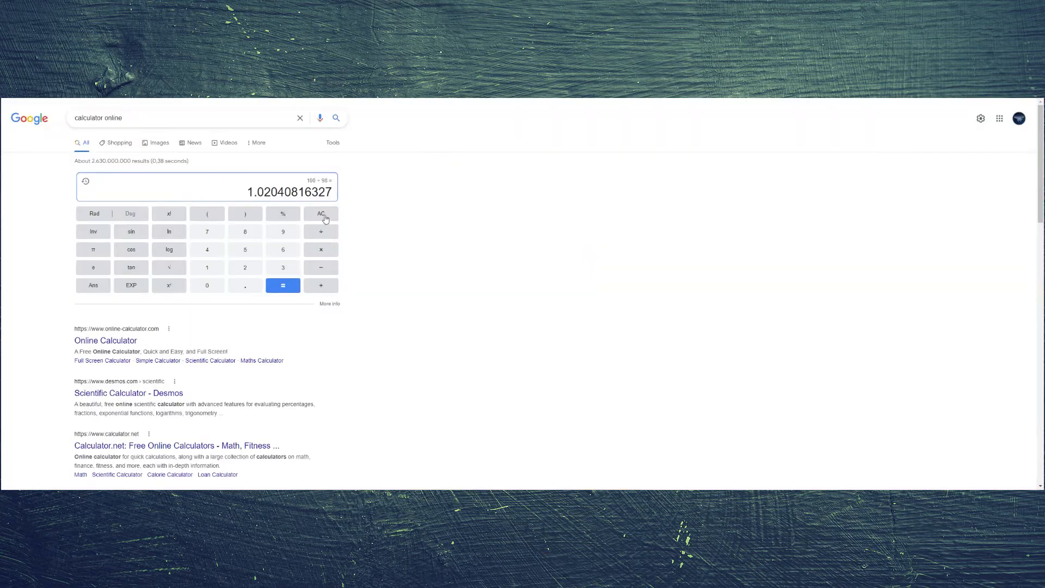
click(325, 218)
click(210, 267)
click(210, 284)
click(210, 285)
click(332, 232)
click(211, 267)
click(211, 267)
click(215, 285)
click(279, 286)
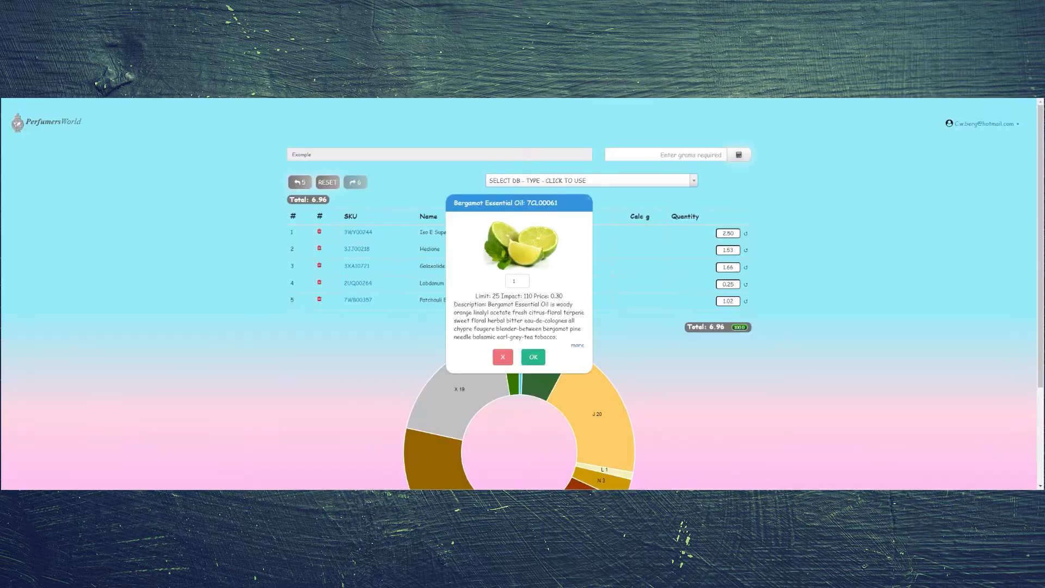
Back on the PerfumersWorld formula page, add Bergamot Essential Oil to the formula with a quantity of 0.90
click(518, 279)
text(0.90)
click(540, 355)
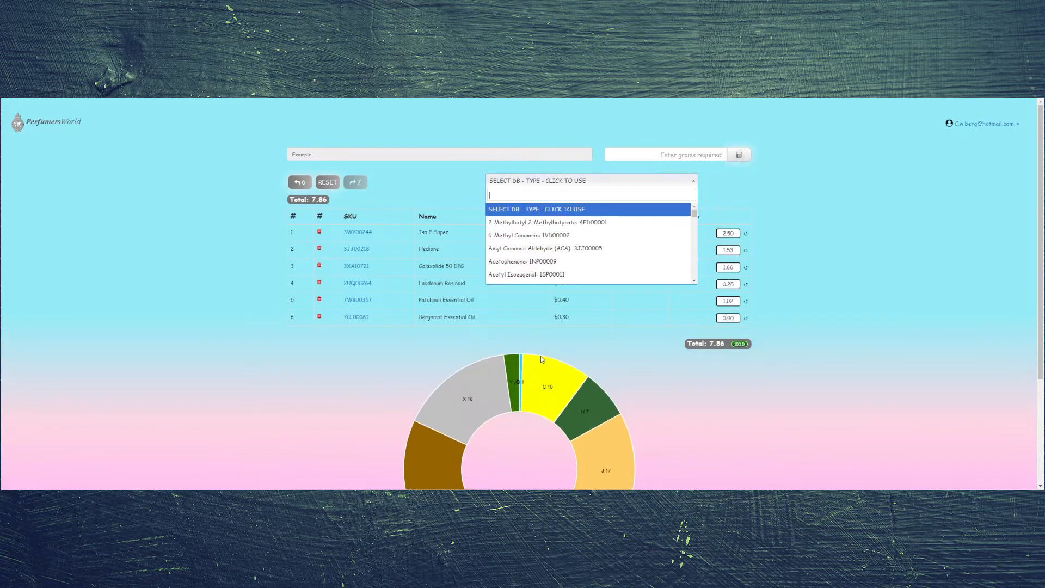
Select Ethyl Vanillin 10% in DPG from the materials database and divide 100 by its impact of 62.7 on the Google calculator
text(vanil)
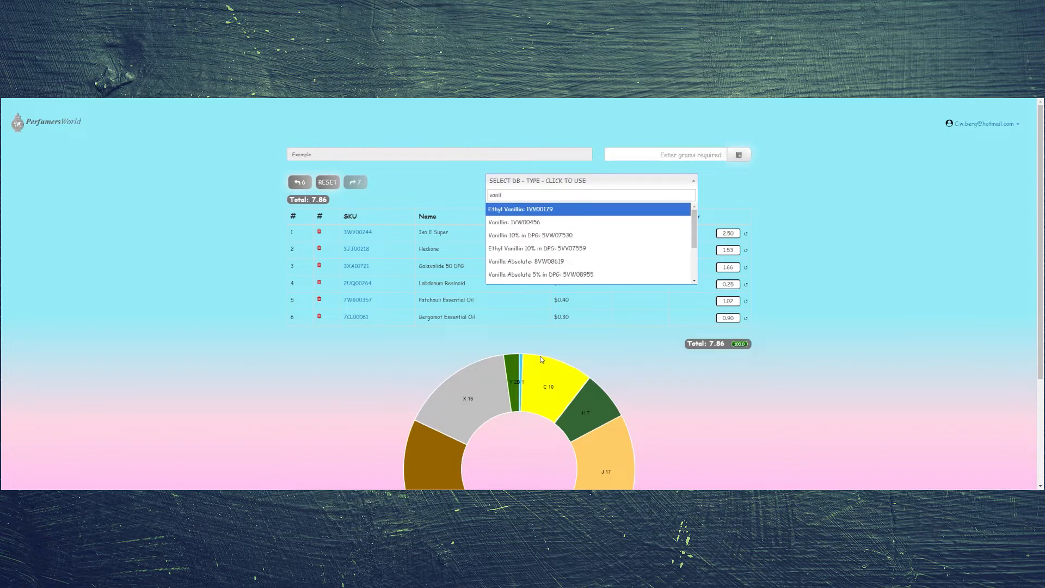
click(553, 250)
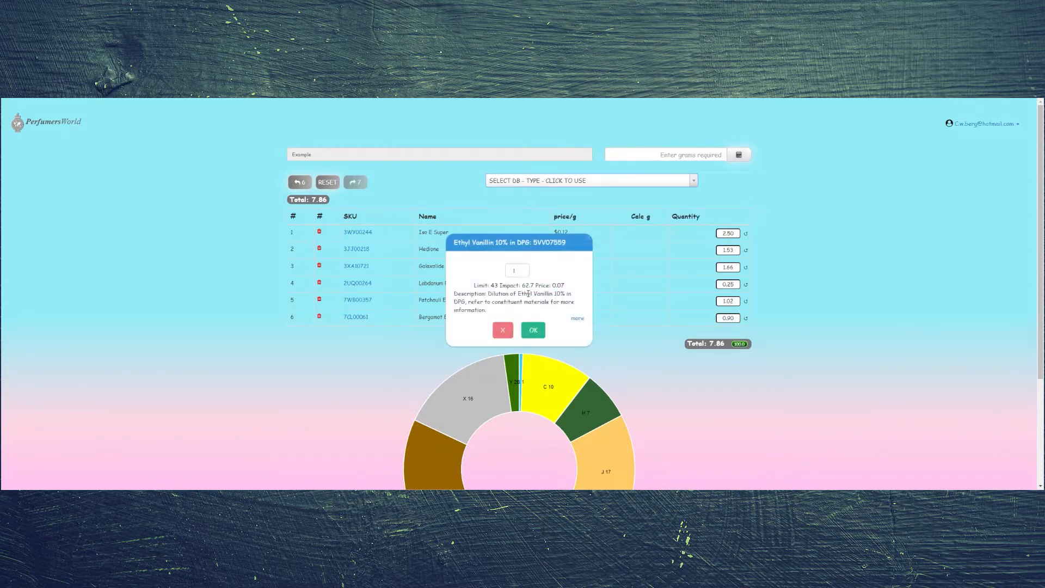
key(ctrl+Tab)
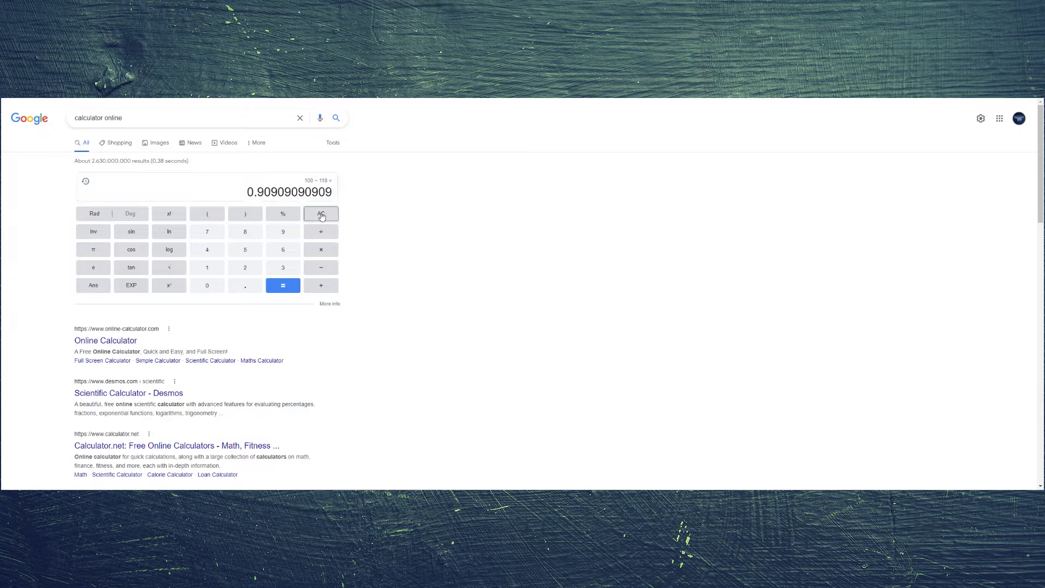
click(321, 214)
click(207, 267)
double_click(211, 286)
click(321, 232)
click(296, 250)
click(251, 270)
click(248, 287)
click(211, 234)
click(283, 285)
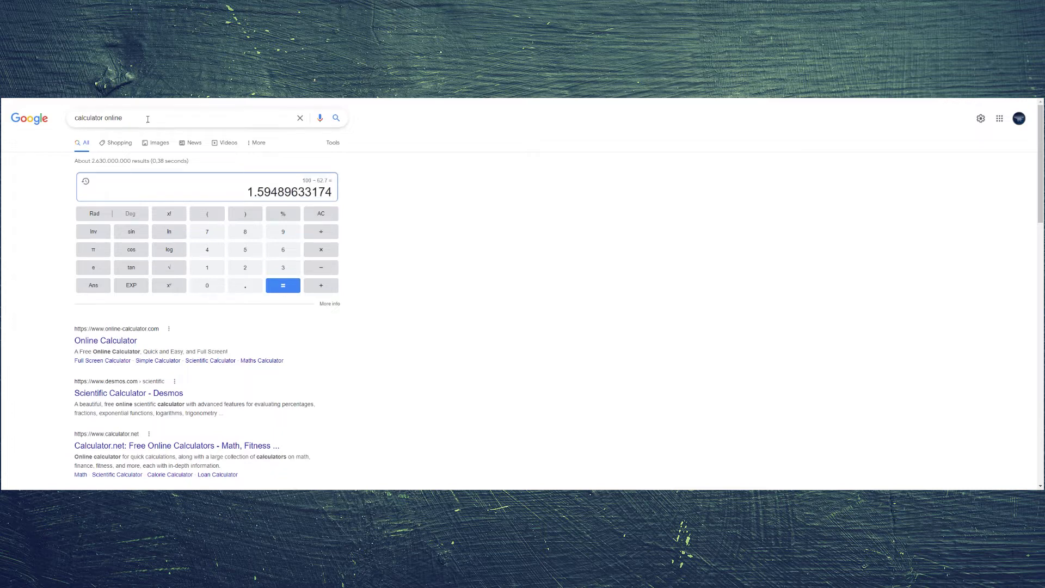
Back on the PerfumersWorld formula page, add Ethyl Vanillin 10% in DPG with a quantity of 1.59 and close the materials list
key(ctrl+Tab)
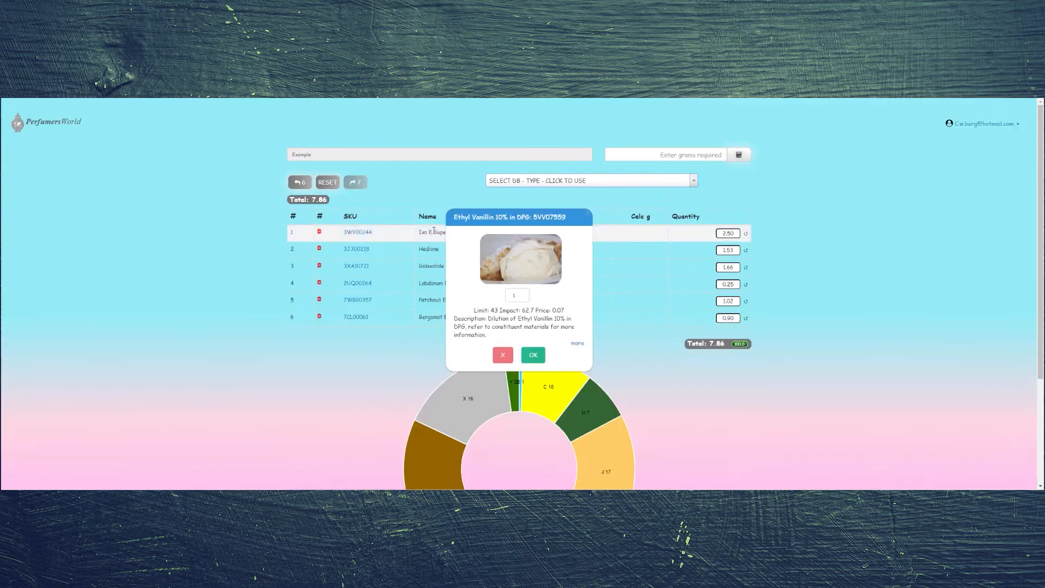
click(518, 297)
text(.59)
click(533, 356)
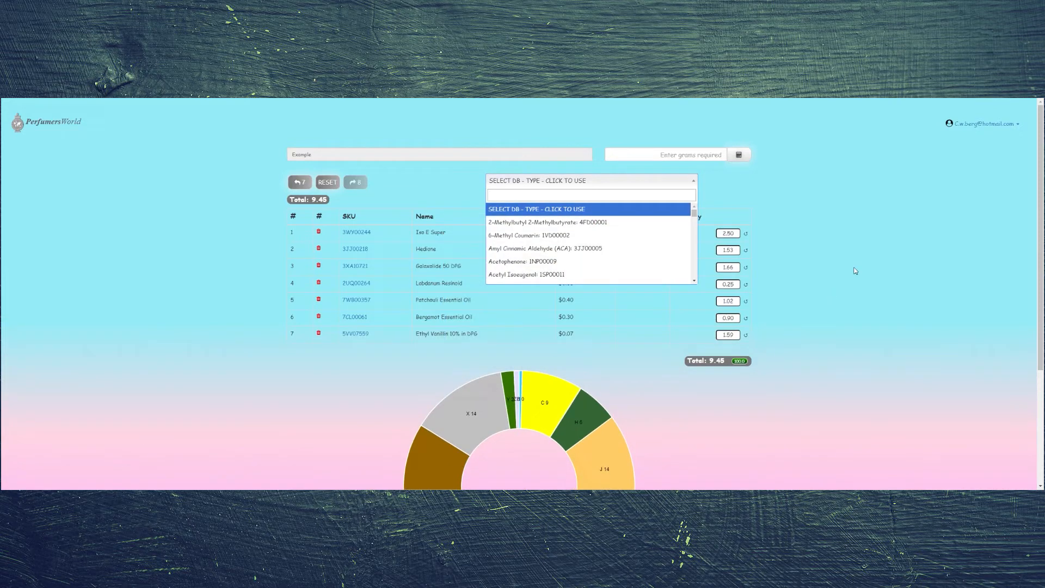
click(868, 259)
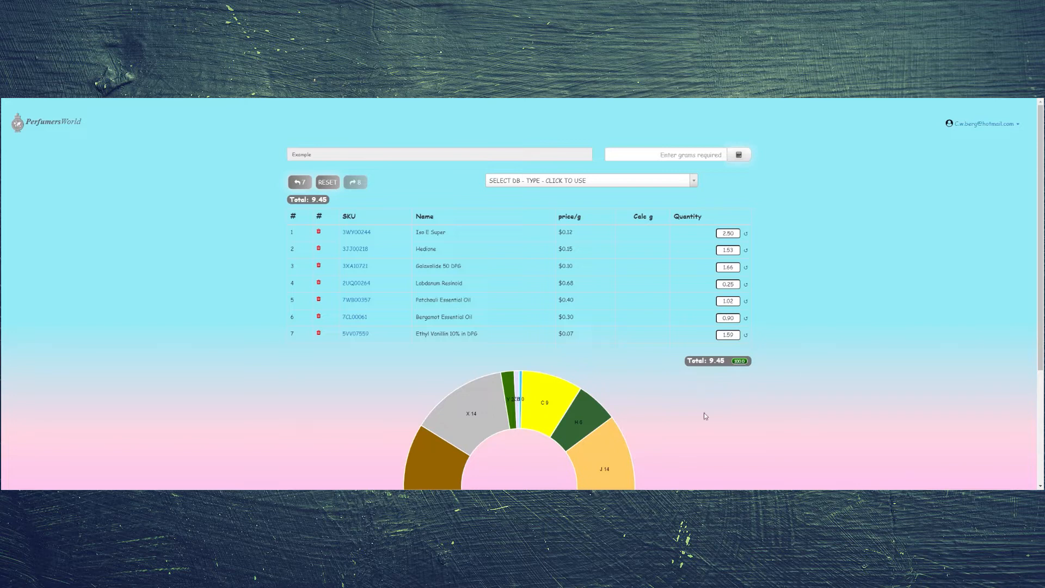
Scale the formula's quantities to a total of 100 and calculate the material weights for a 1 gram batch
click(739, 361)
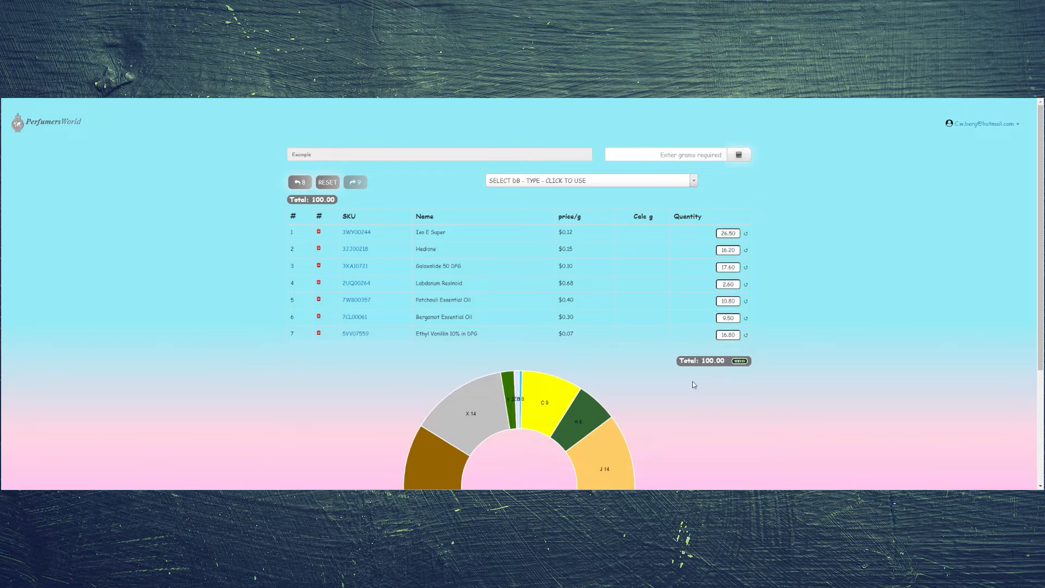
click(716, 154)
text(1)
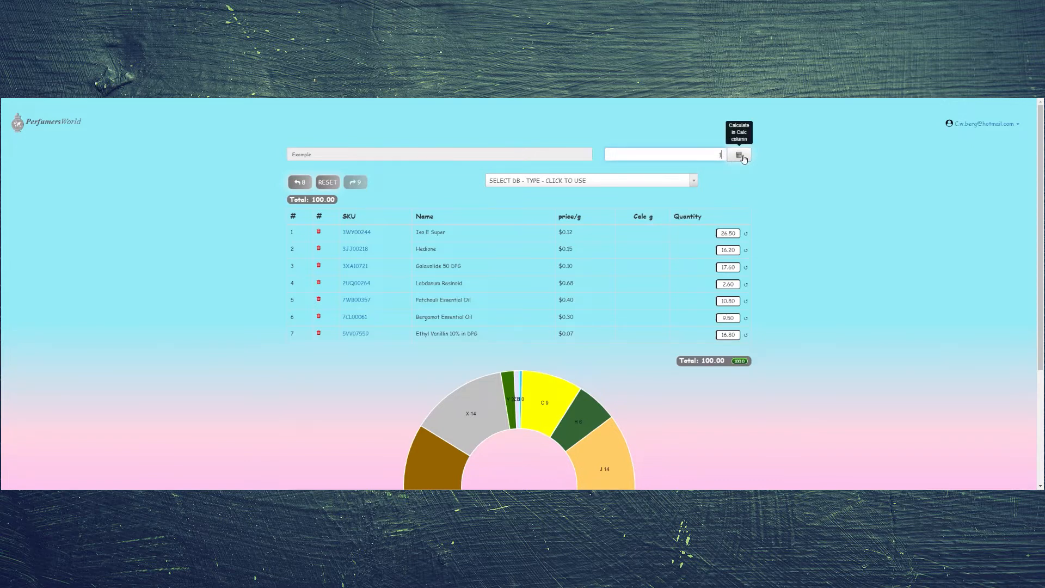
click(741, 157)
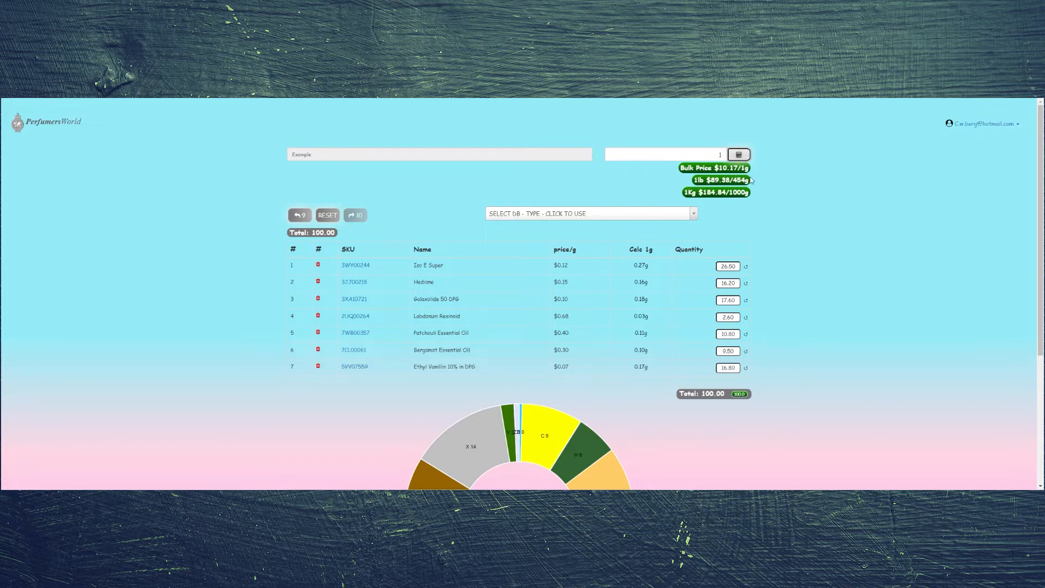
Examine the scent-family ring chart below the formula, including the Jasmin, Musk, Wood, Vanilla and Balsam segments
scroll(753, 180, down, 3)
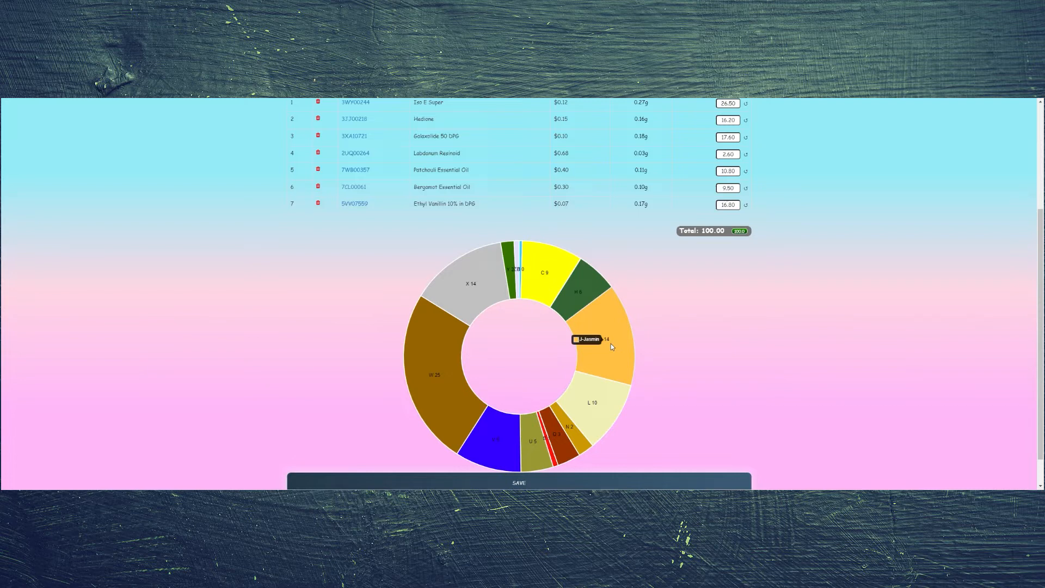
scroll(610, 344, up, 1)
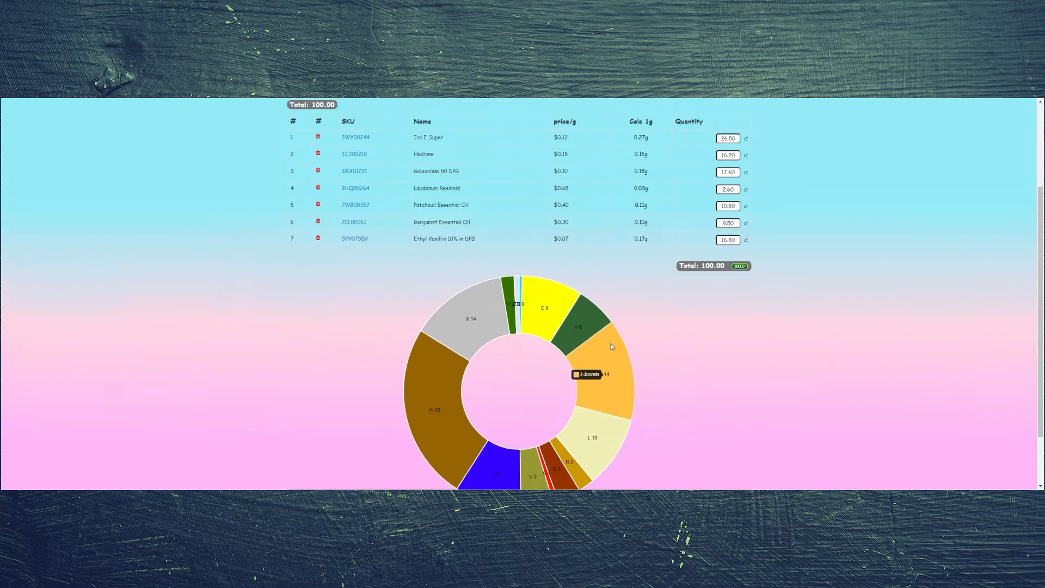
scroll(611, 344, up, 1)
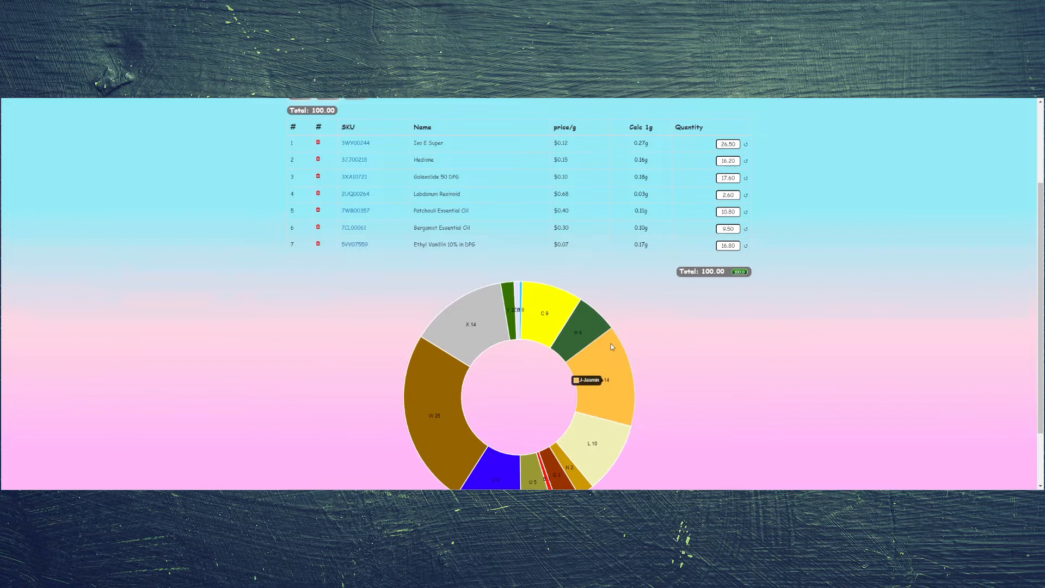
mouse_move(457, 321)
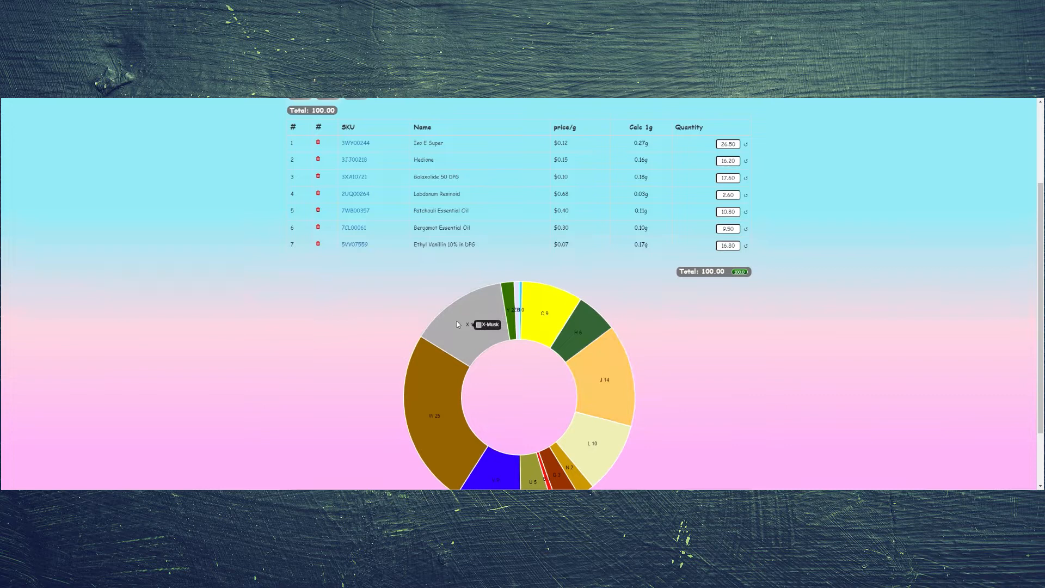
scroll(457, 324, down, 1)
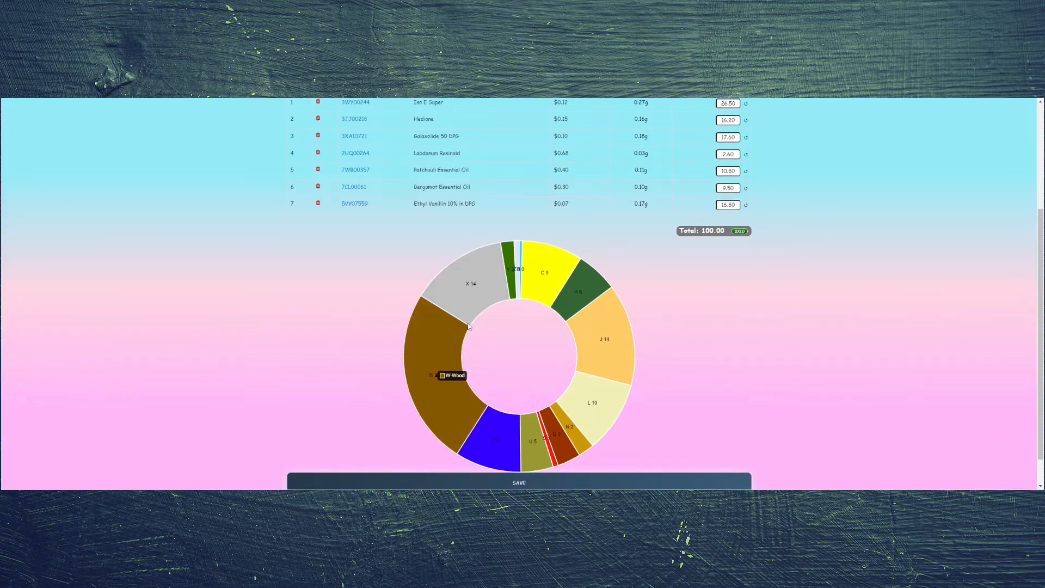
mouse_move(494, 454)
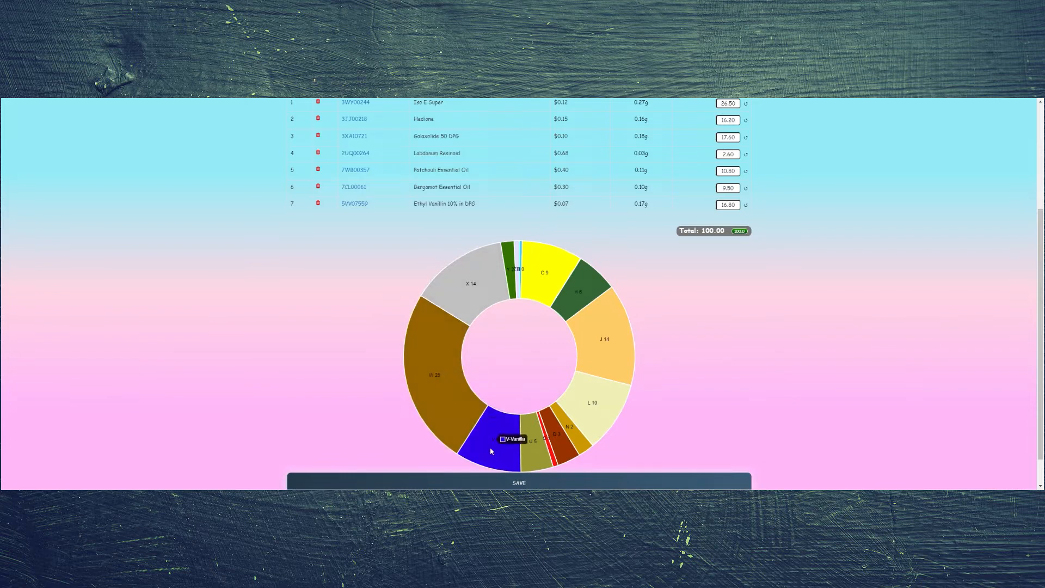
mouse_move(558, 445)
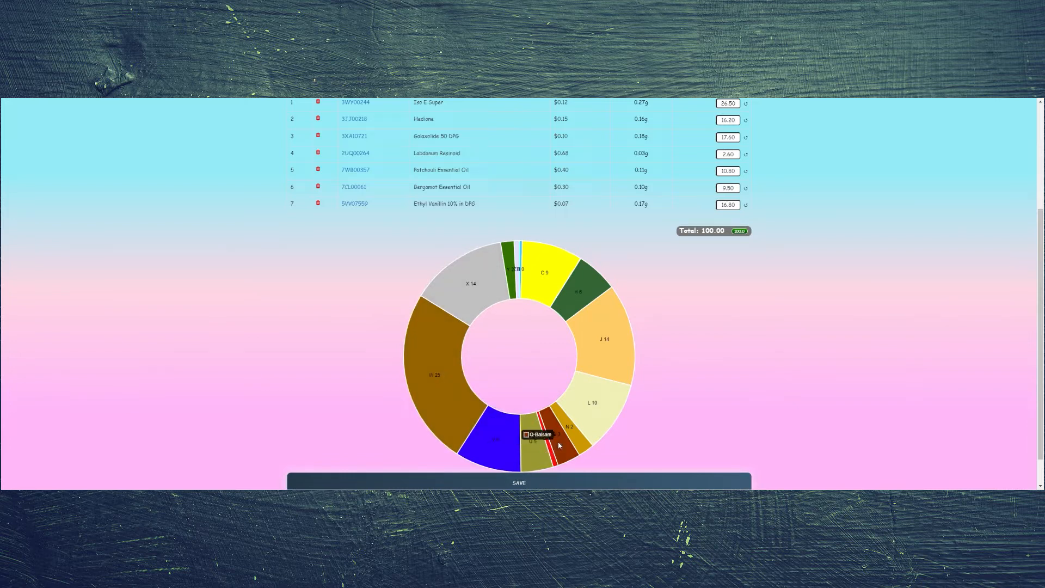
mouse_move(603, 415)
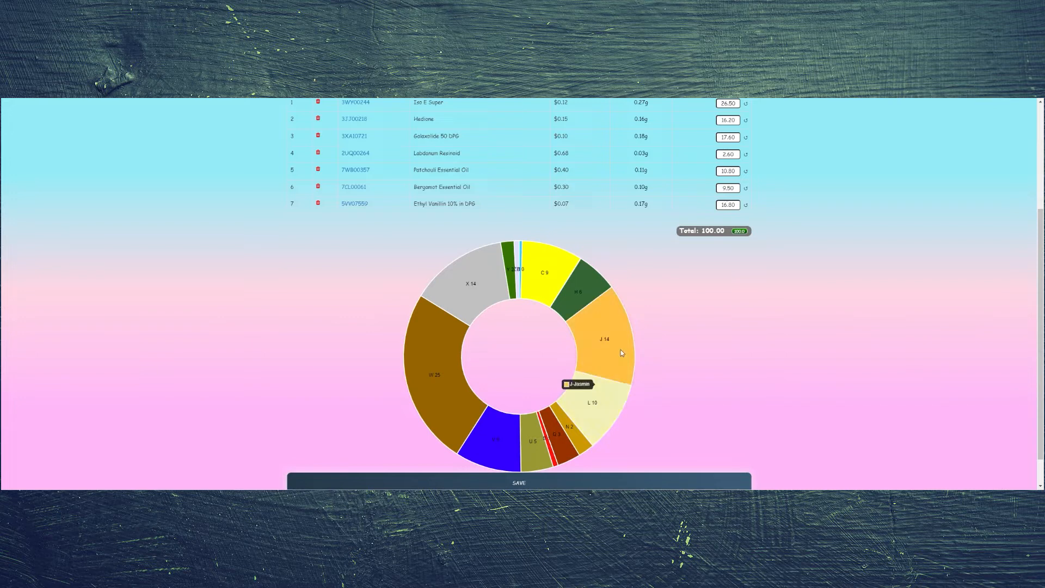
scroll(784, 307, up, 2)
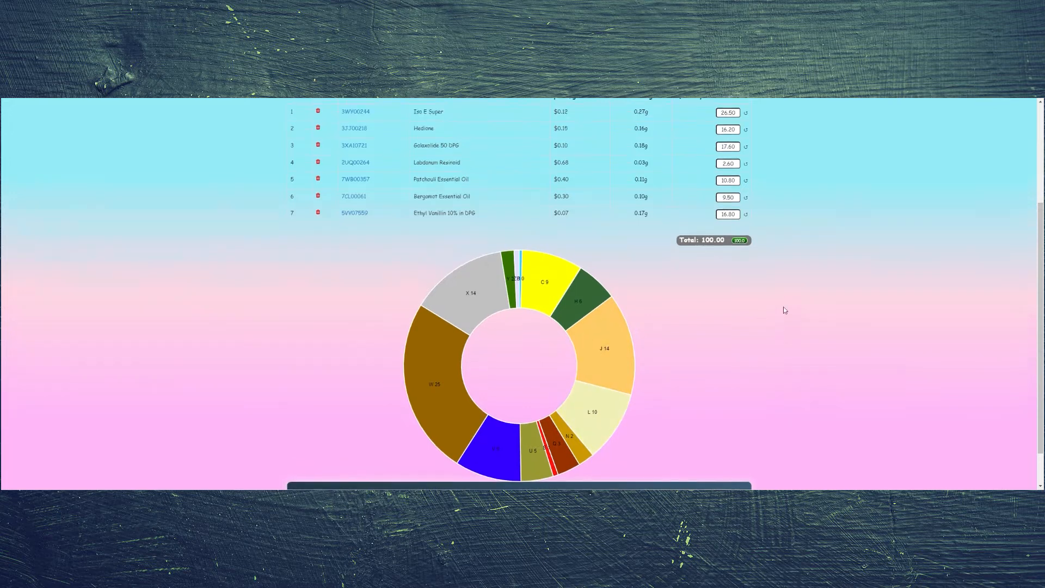
scroll(784, 309, up, 1)
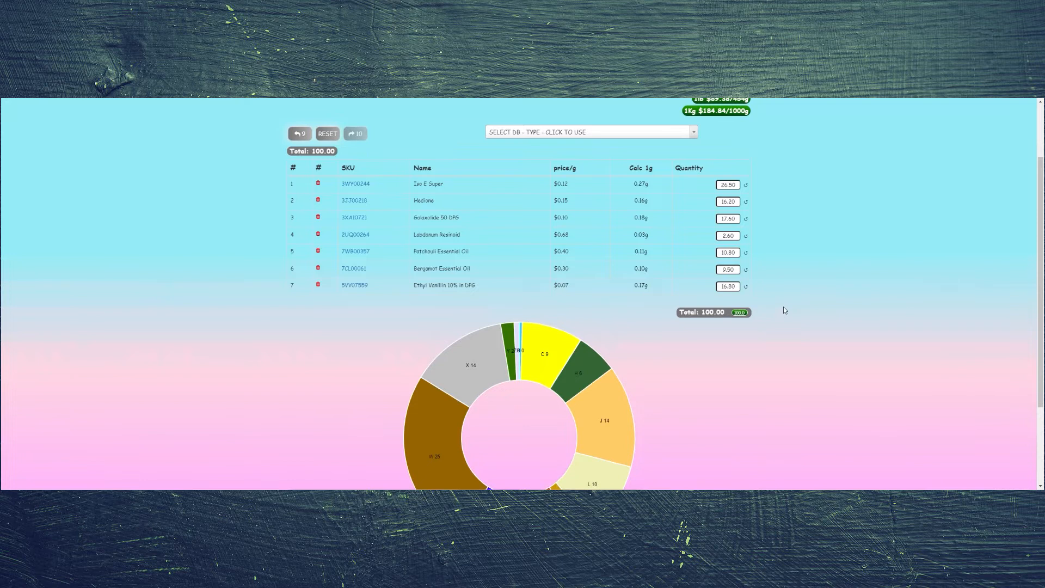
scroll(785, 309, up, 2)
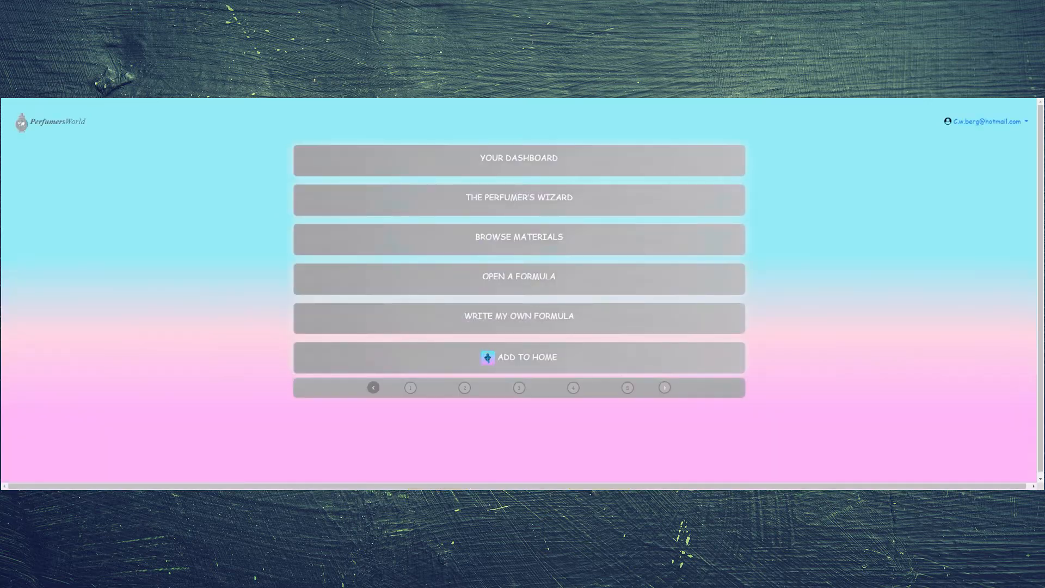
Start The Perfumer's Wizard for a perfume or cologne, using all PW materials and the Keep It Simple complexity
click(558, 209)
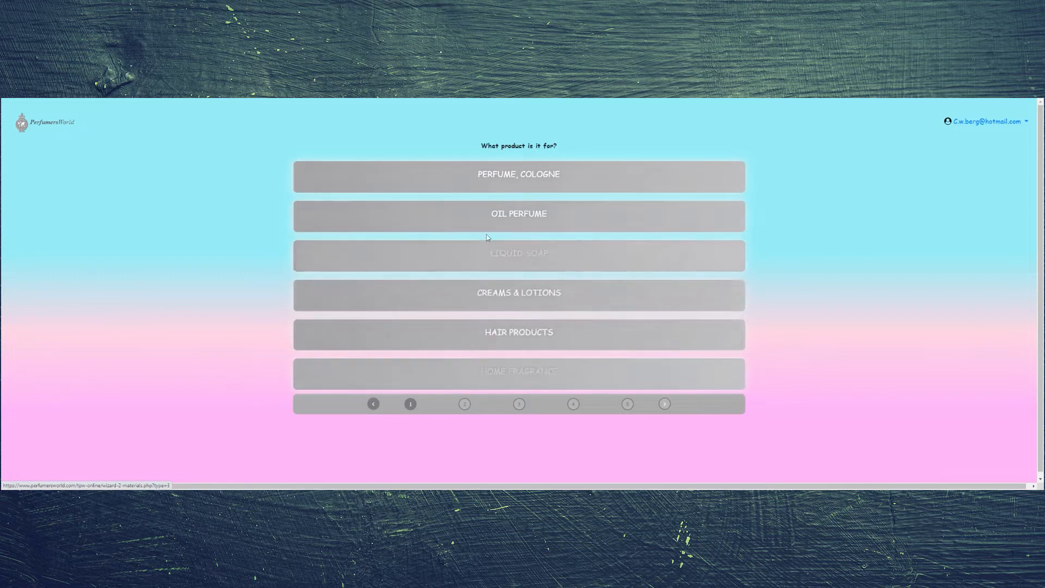
click(502, 176)
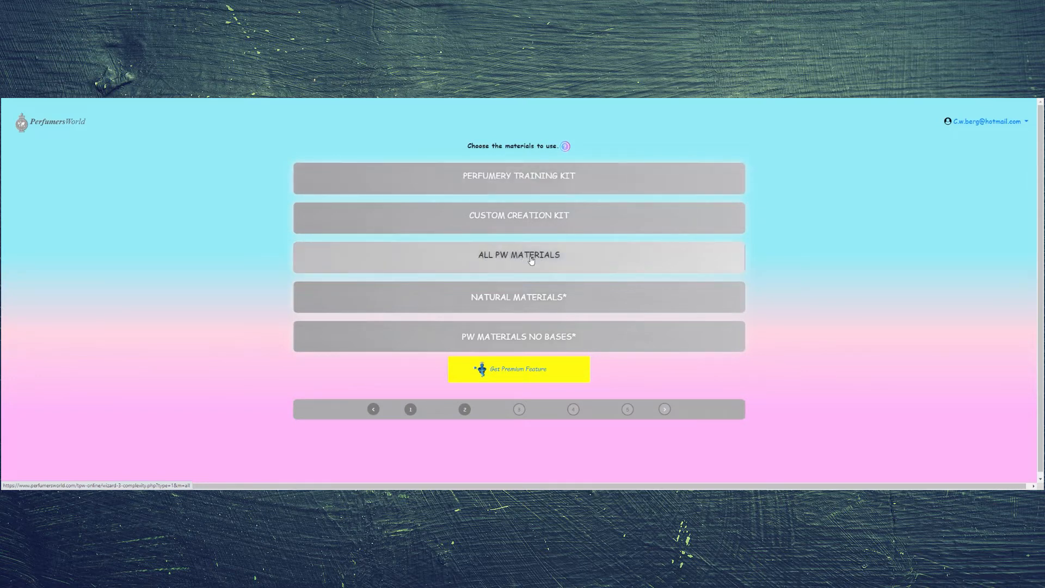
click(532, 260)
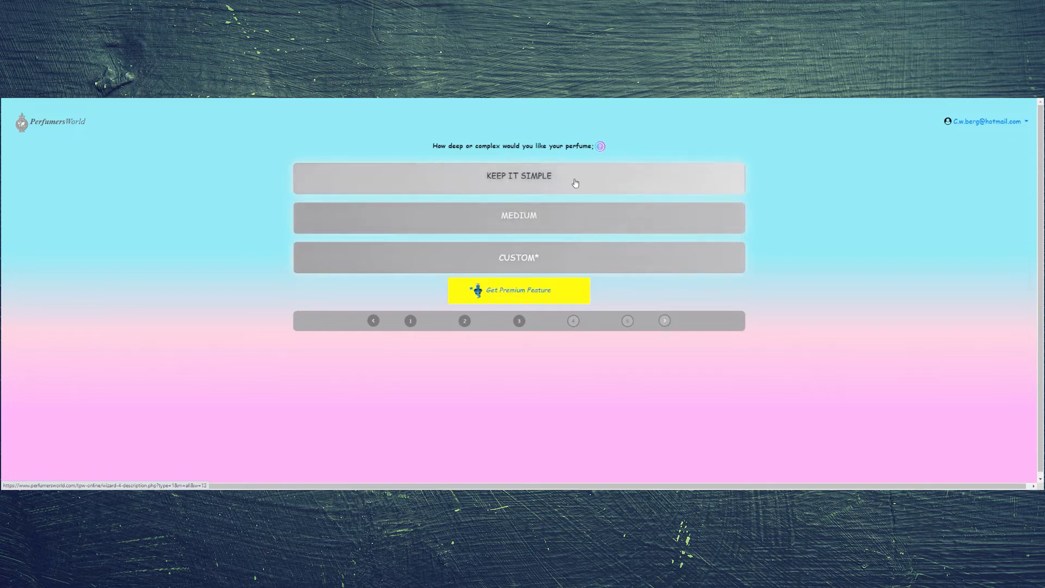
click(533, 187)
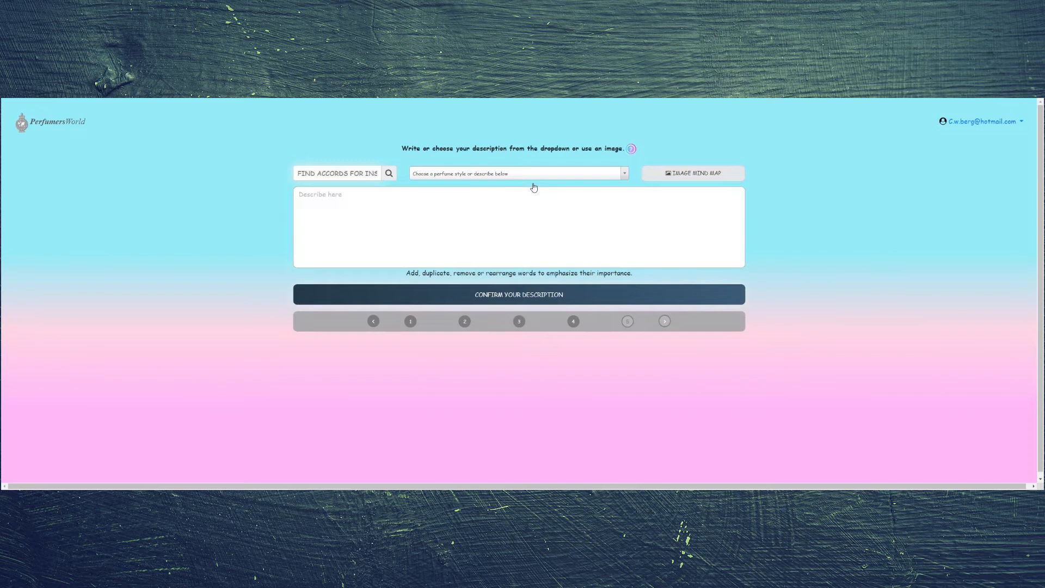
Choose the 1998 PW Masculine Masculine * Feminine Lavender Green Armoise Hedione style as the perfume description and confirm it
click(592, 173)
scroll(542, 229, down, 5)
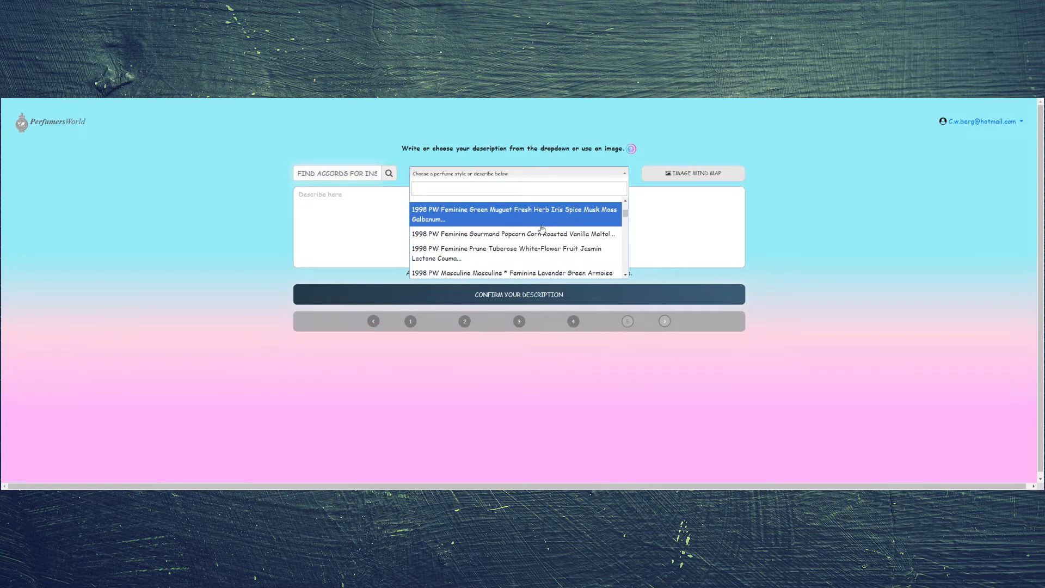
scroll(542, 229, down, 2)
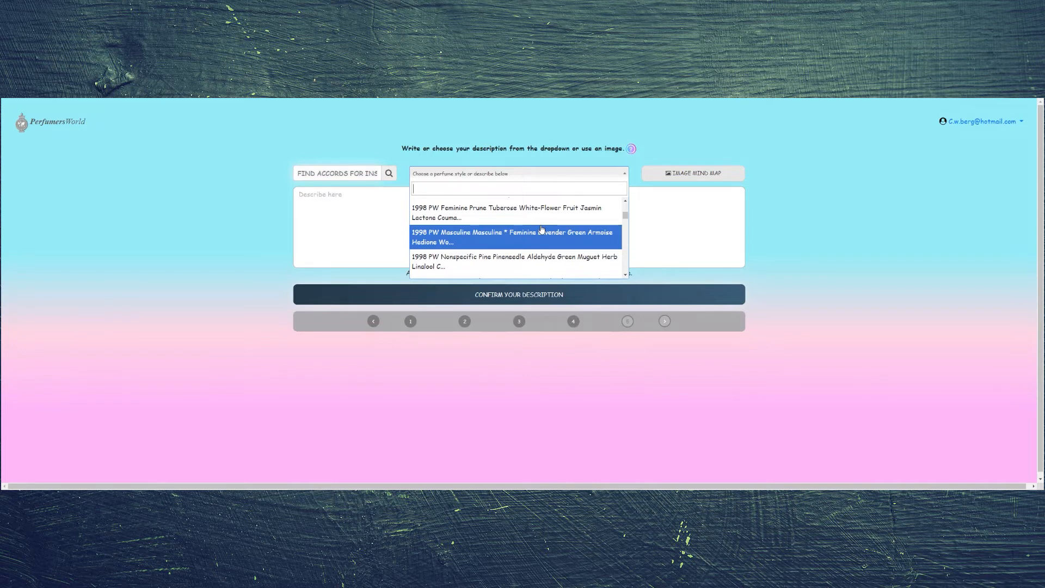
click(511, 233)
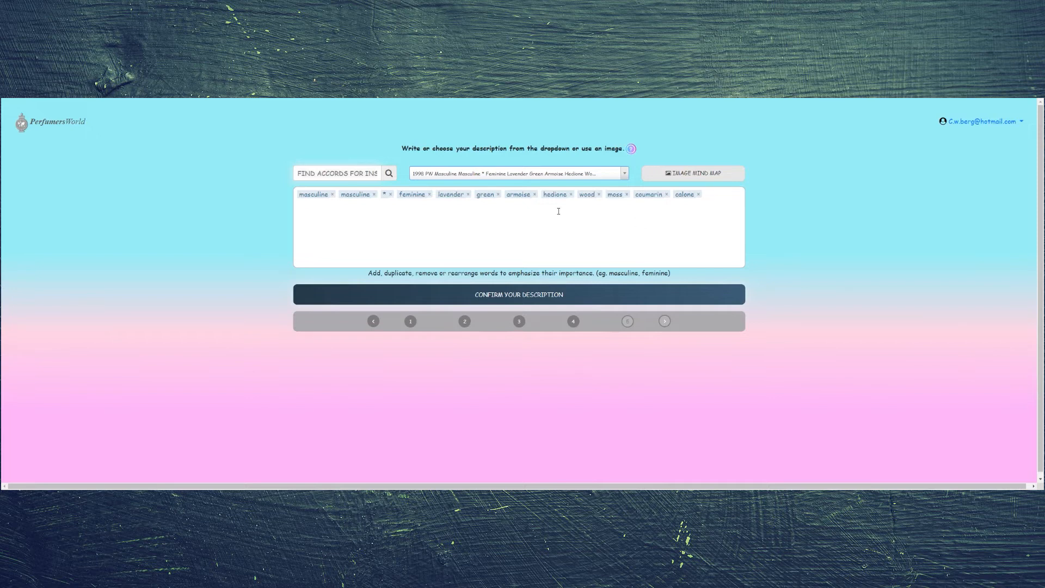
click(526, 296)
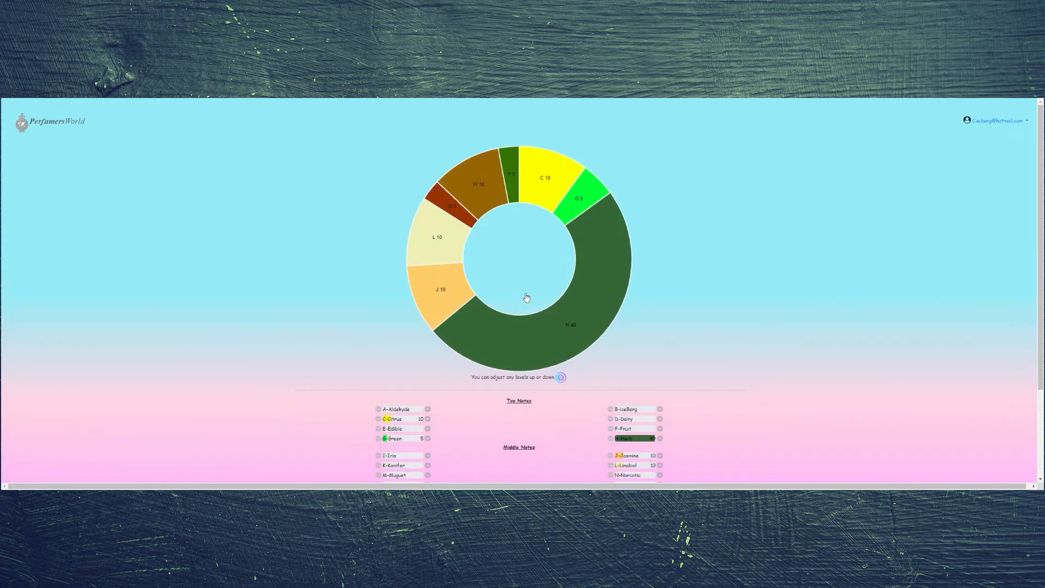
Review the scent-family ring chart and the top, middle and base note levels, and confirm the suggested levels
scroll(607, 299, down, 2)
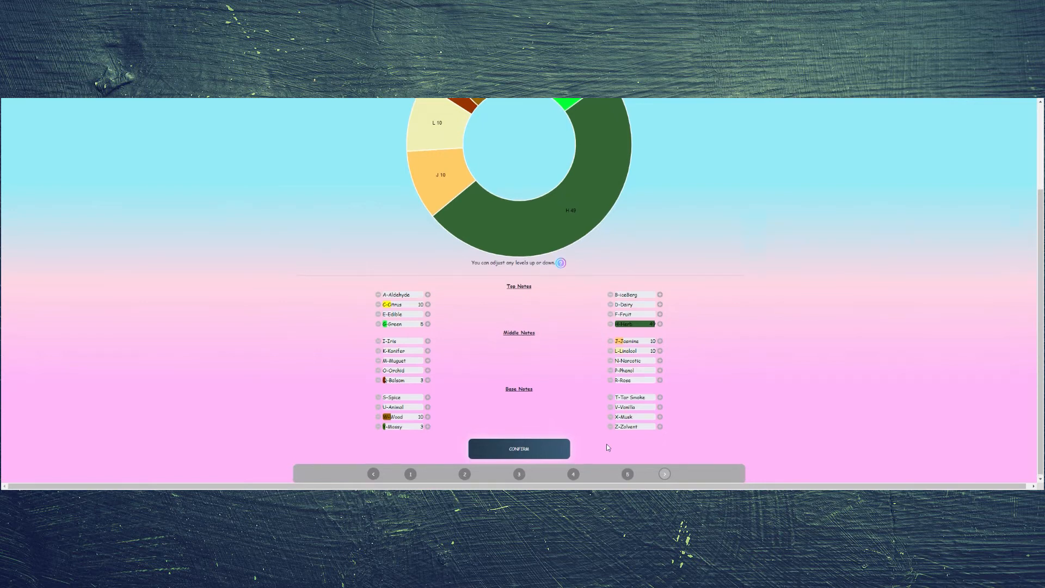
scroll(607, 446, up, 2)
scroll(608, 446, up, 1)
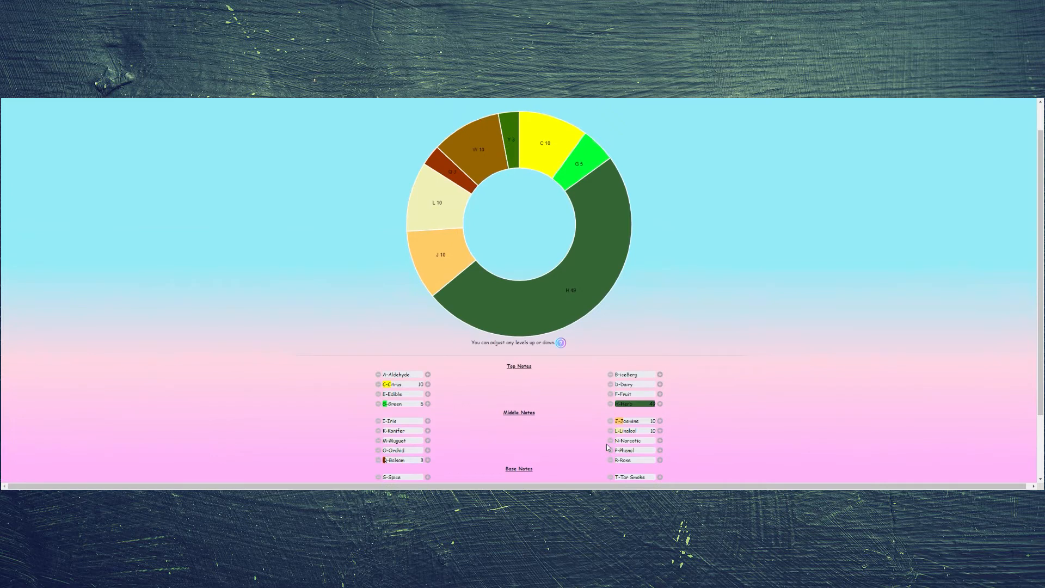
scroll(608, 446, up, 1)
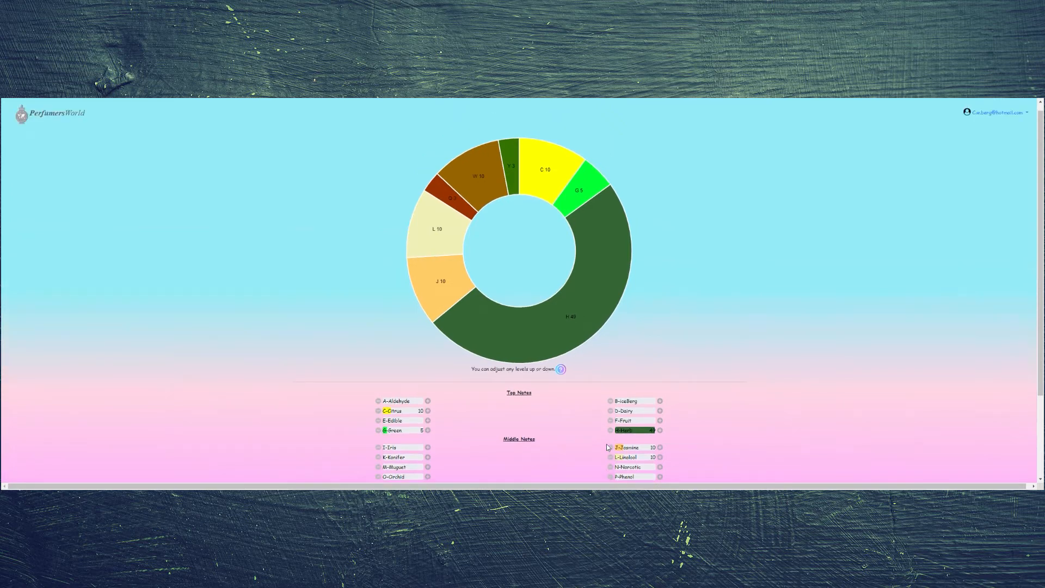
scroll(608, 447, up, 1)
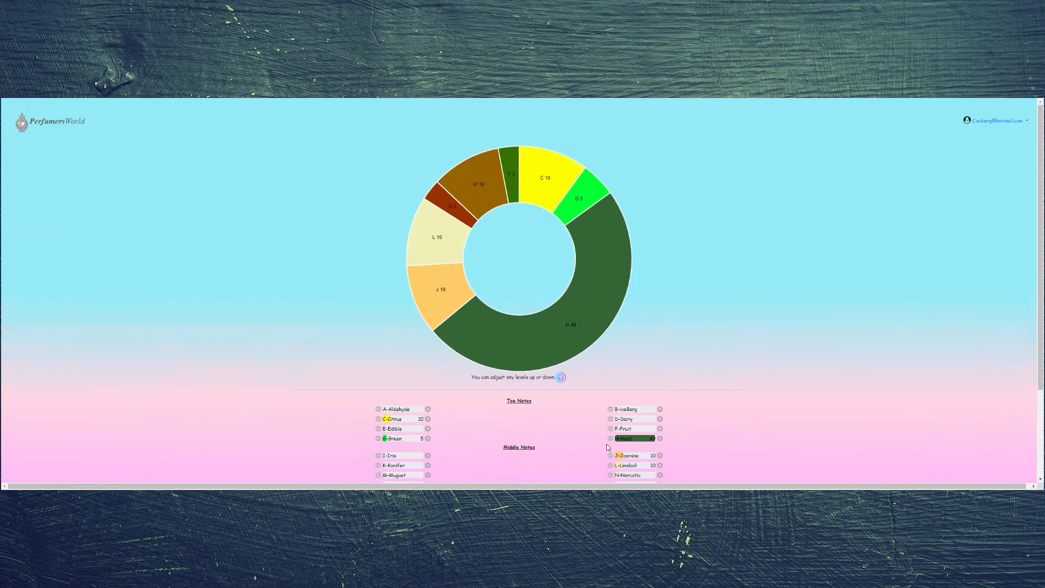
scroll(607, 447, down, 2)
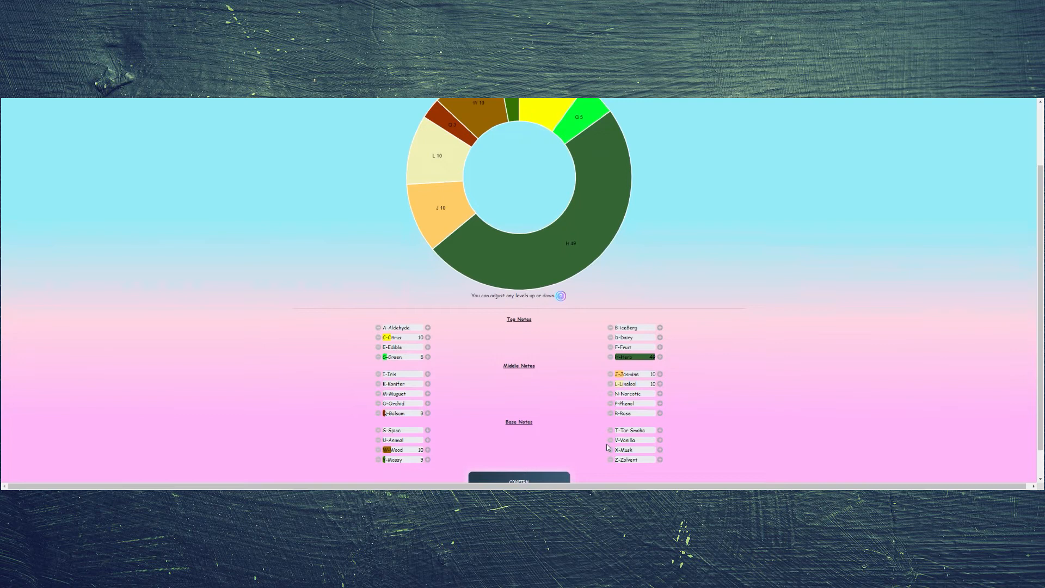
scroll(606, 443, down, 1)
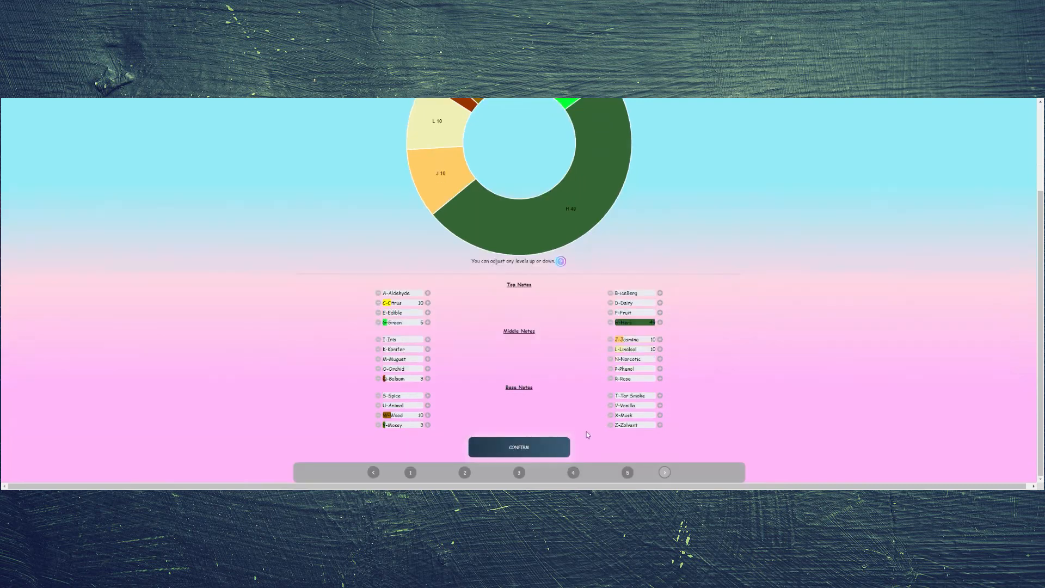
click(541, 447)
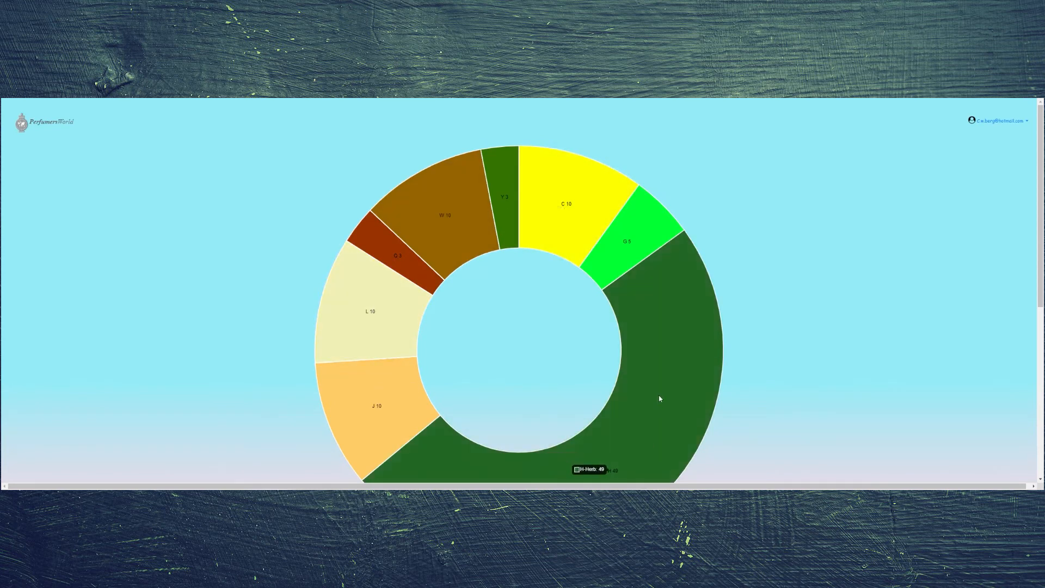
Open the generated formula for editing, close the materials list and calculate the material weights for a 1 gram batch
scroll(655, 384, down, 5)
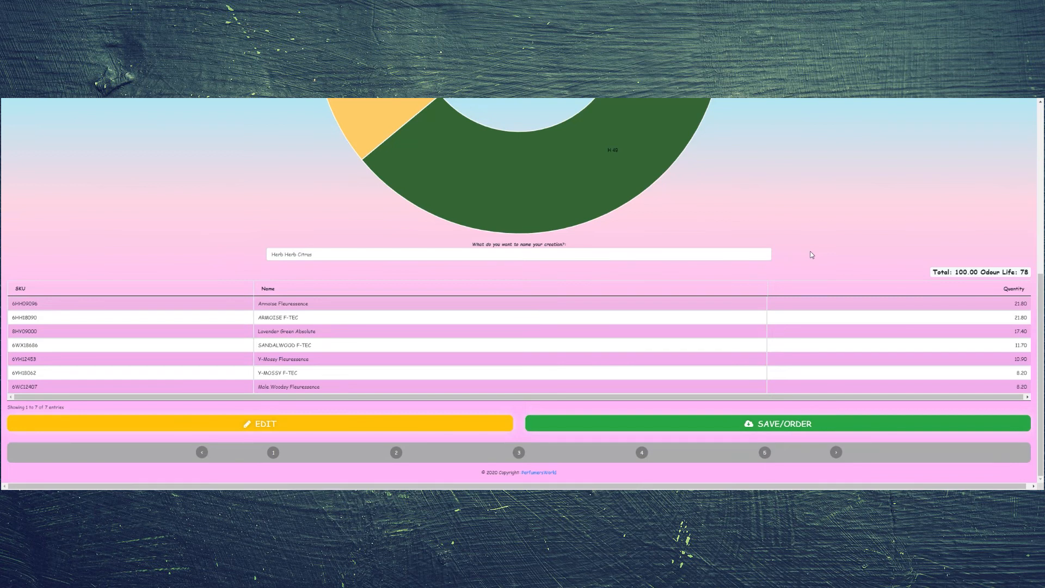
click(278, 428)
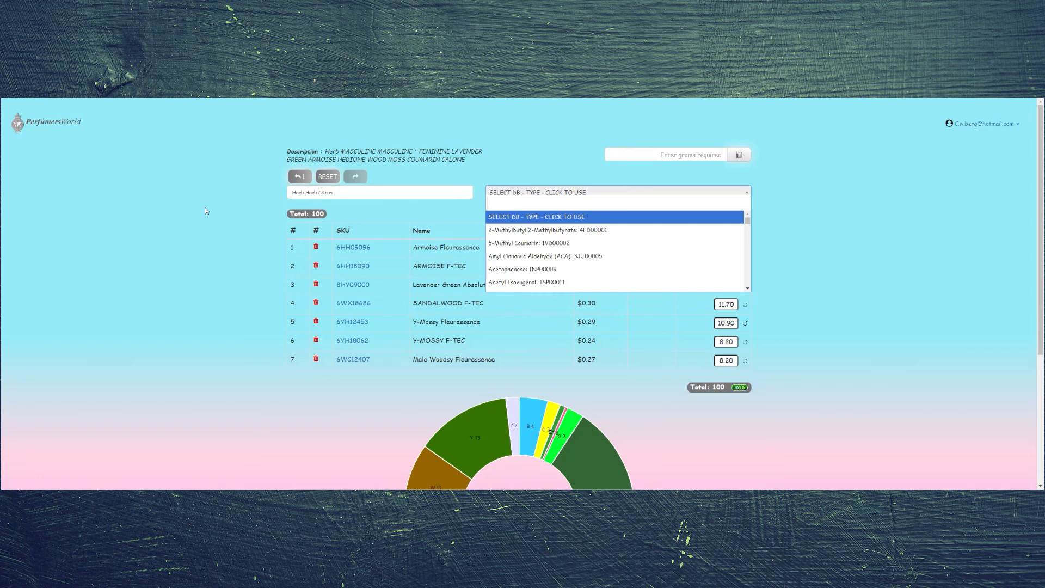
click(206, 208)
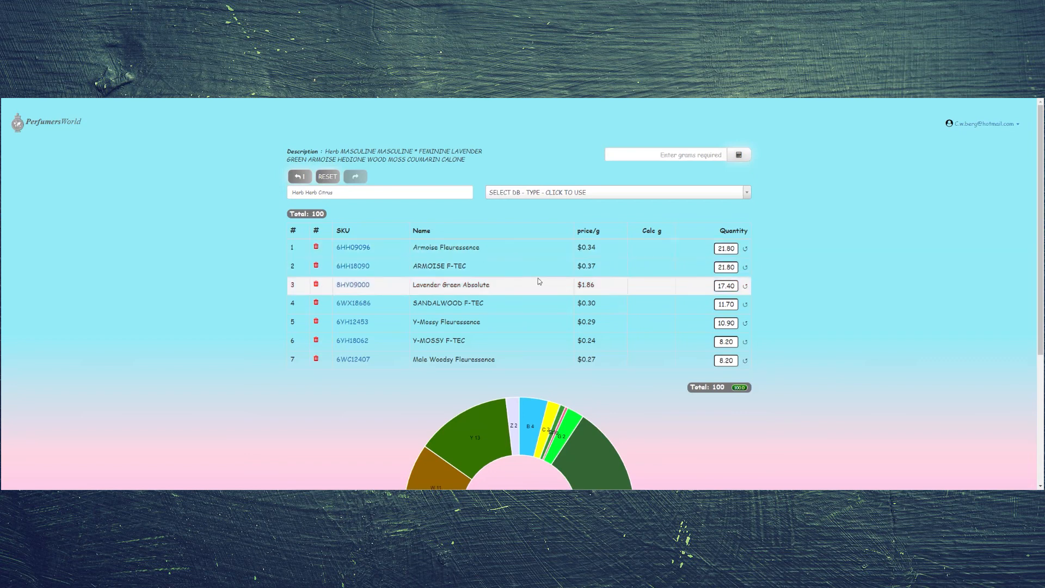
click(701, 156)
text(1)
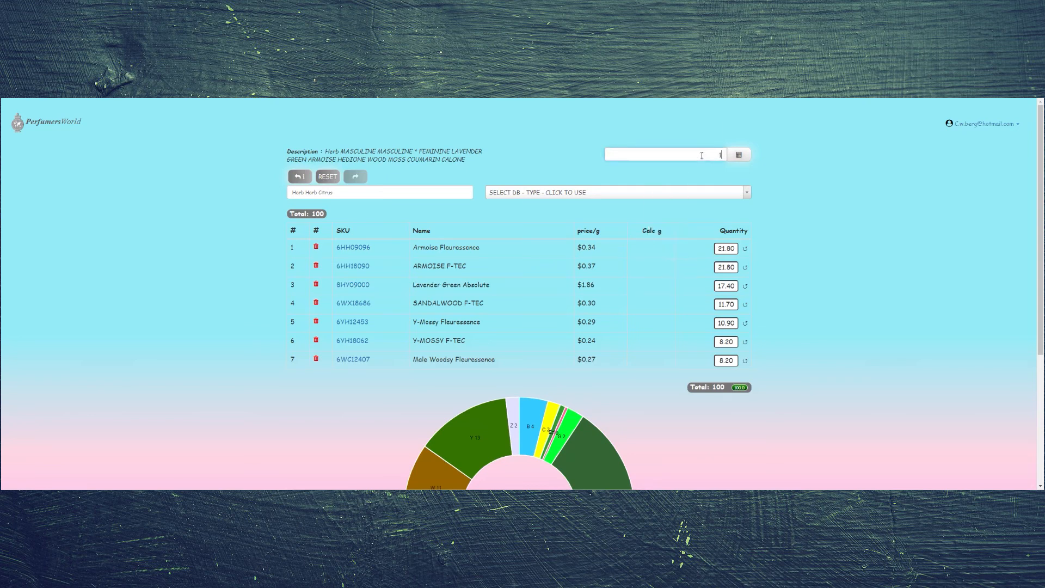
click(739, 156)
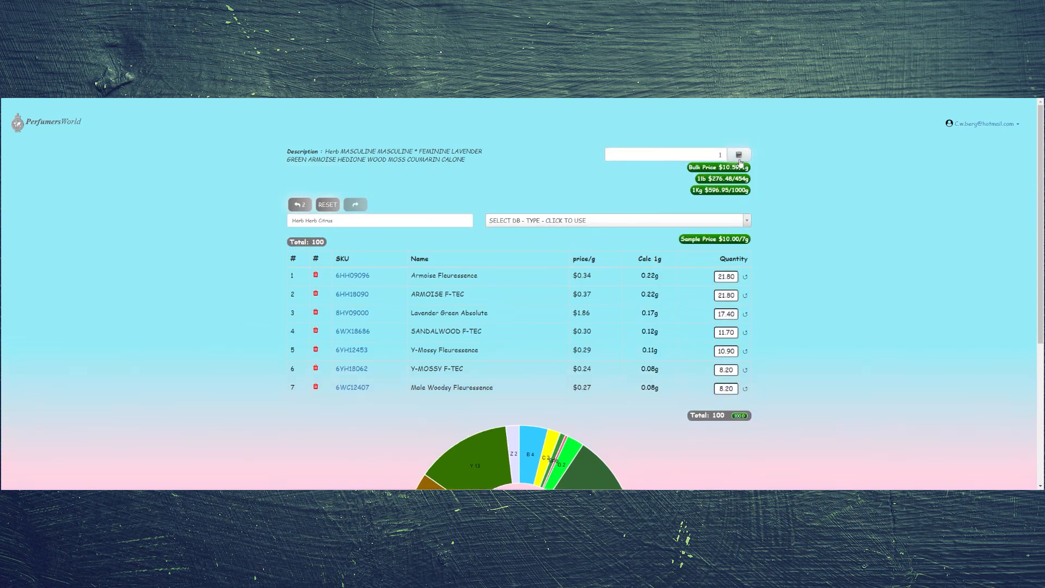
Review the scent-family ring chart below the Herb Herb Citrus formula and save the formula
scroll(845, 282, down, 1)
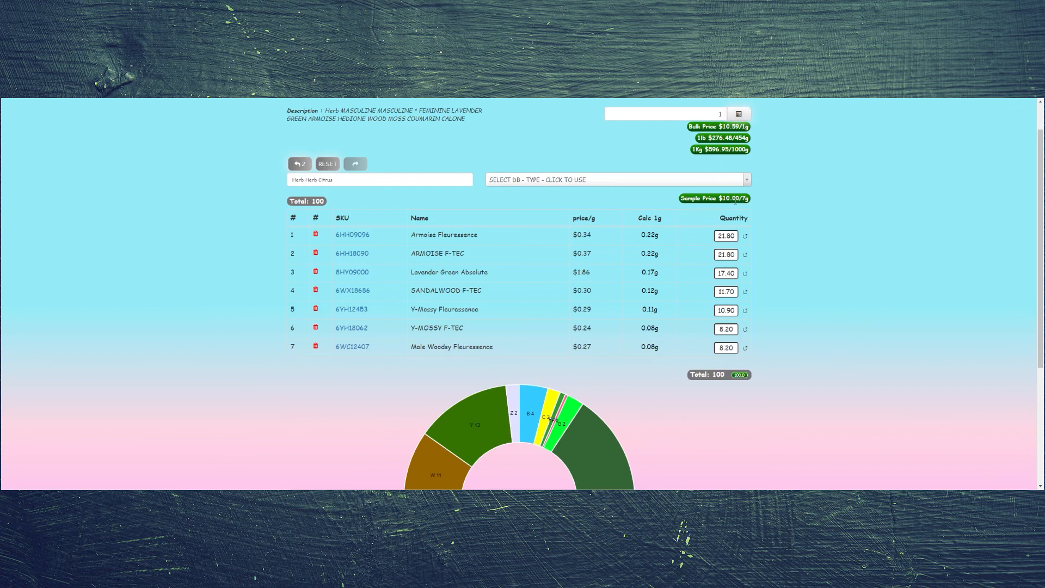
scroll(546, 227, down, 3)
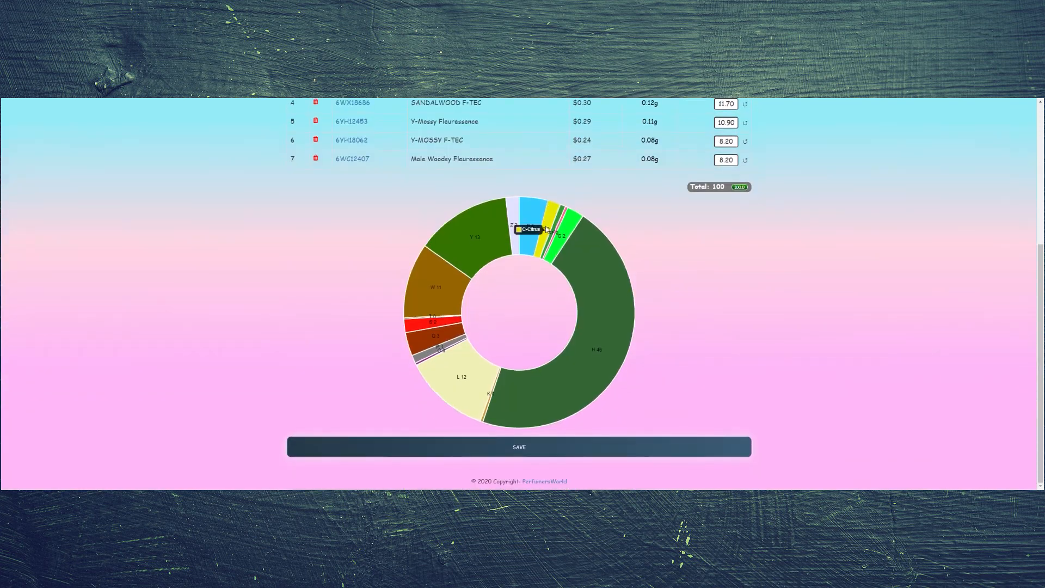
scroll(560, 232, up, 2)
scroll(557, 230, down, 1)
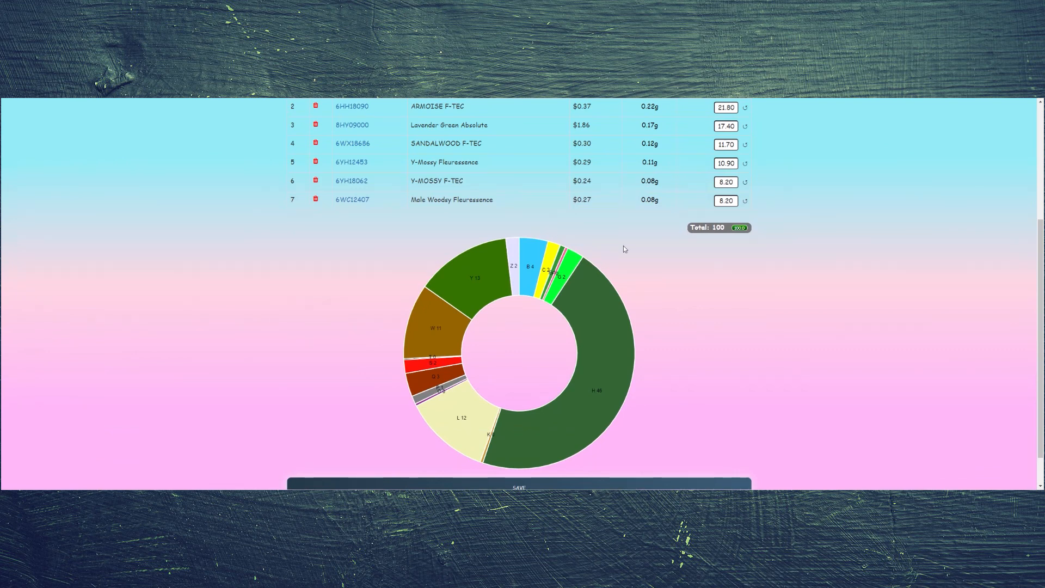
scroll(624, 248, down, 1)
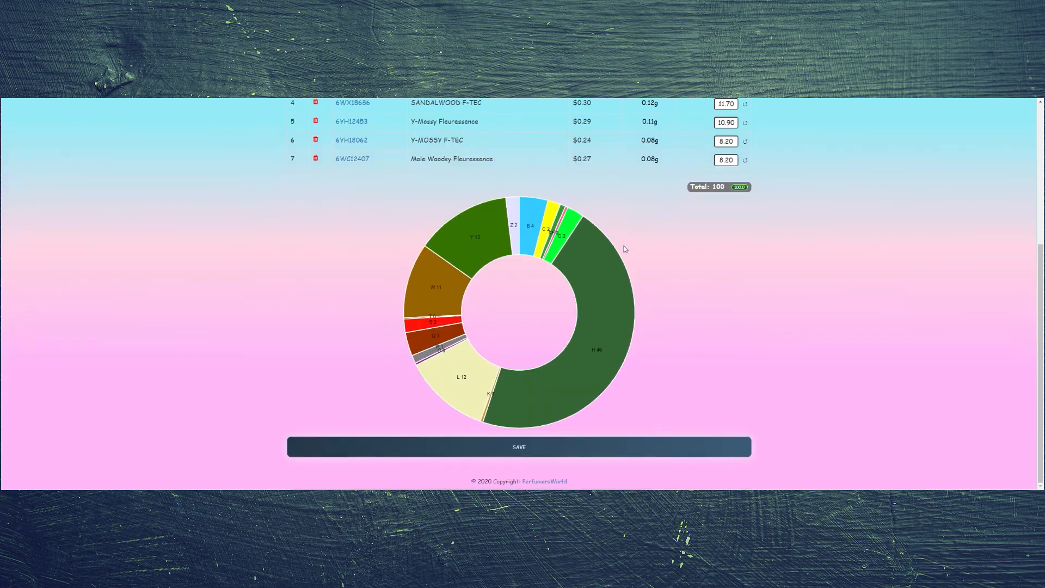
click(545, 454)
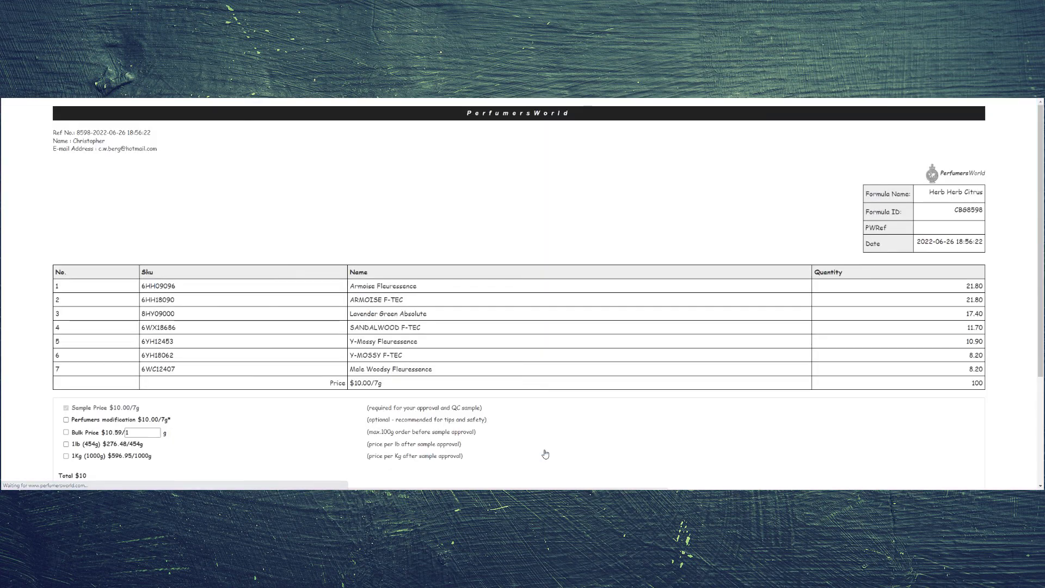
Examine the saved formula's order page, including the material quantities, sample and bulk price options, order remarks and PDF or ordering choices
scroll(420, 177, down, 3)
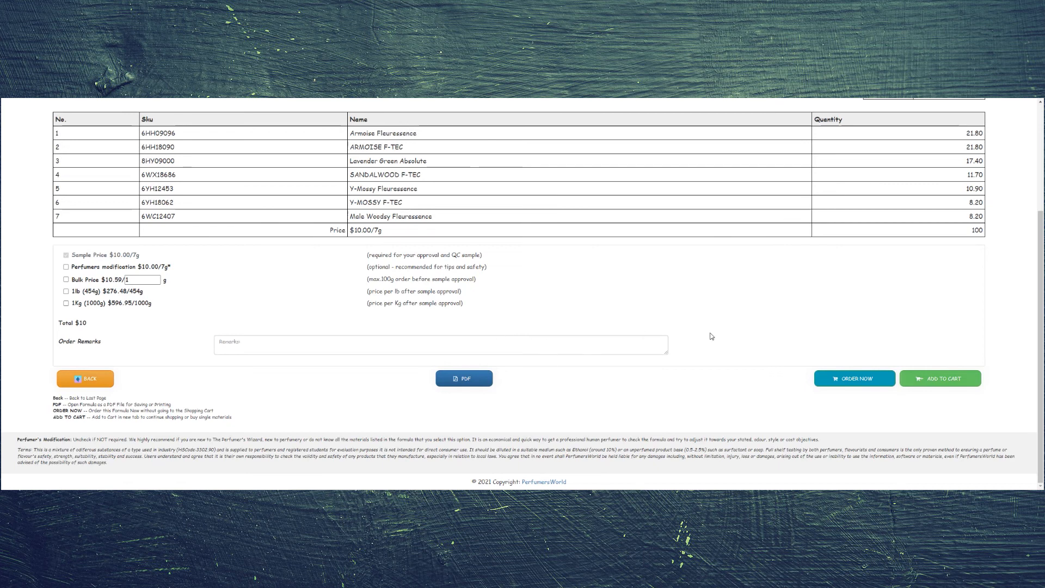
scroll(652, 307, up, 1)
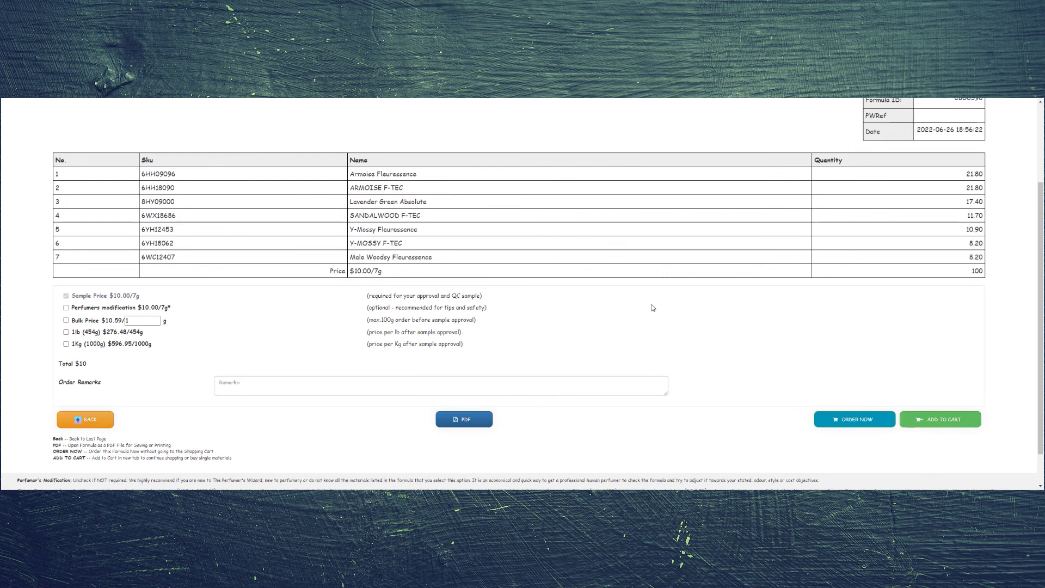
scroll(652, 308, up, 2)
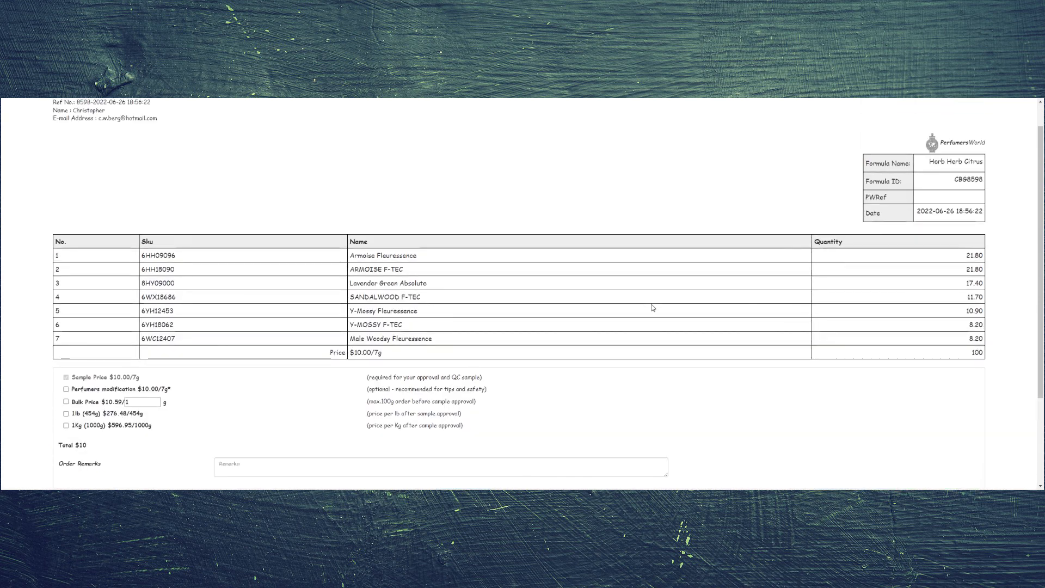
scroll(653, 308, up, 1)
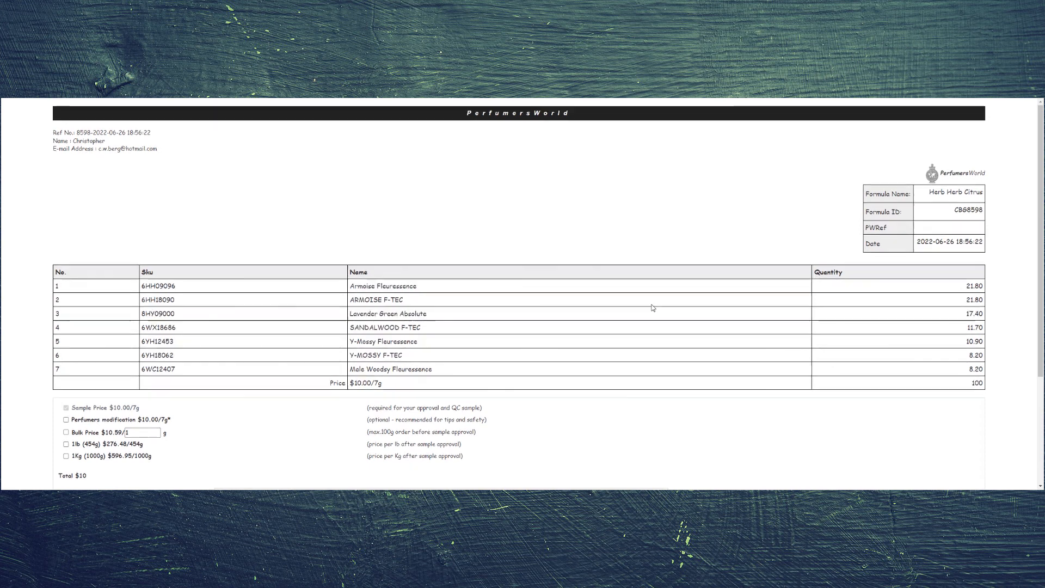
scroll(652, 308, down, 2)
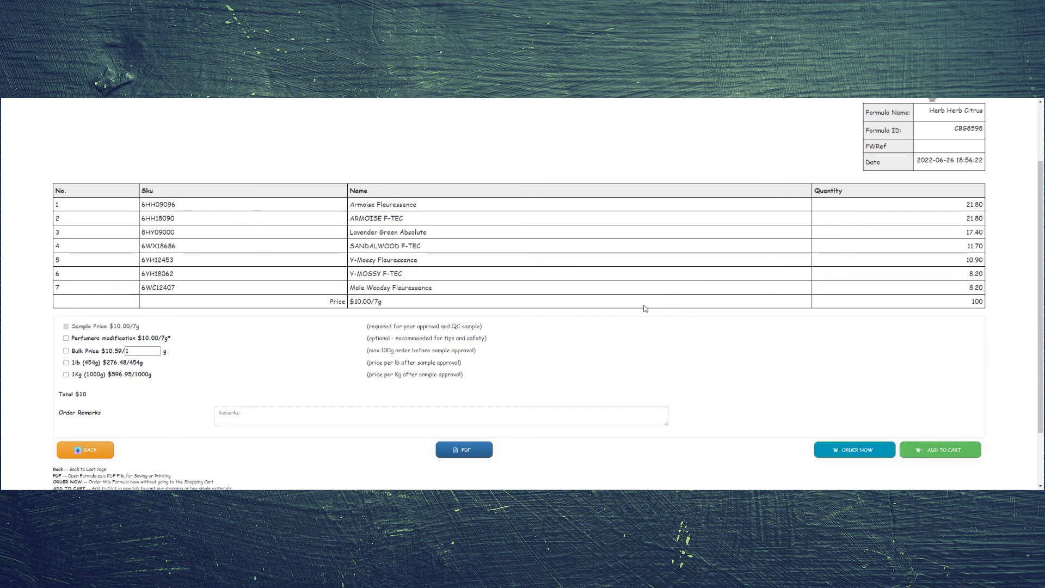
scroll(652, 308, up, 1)
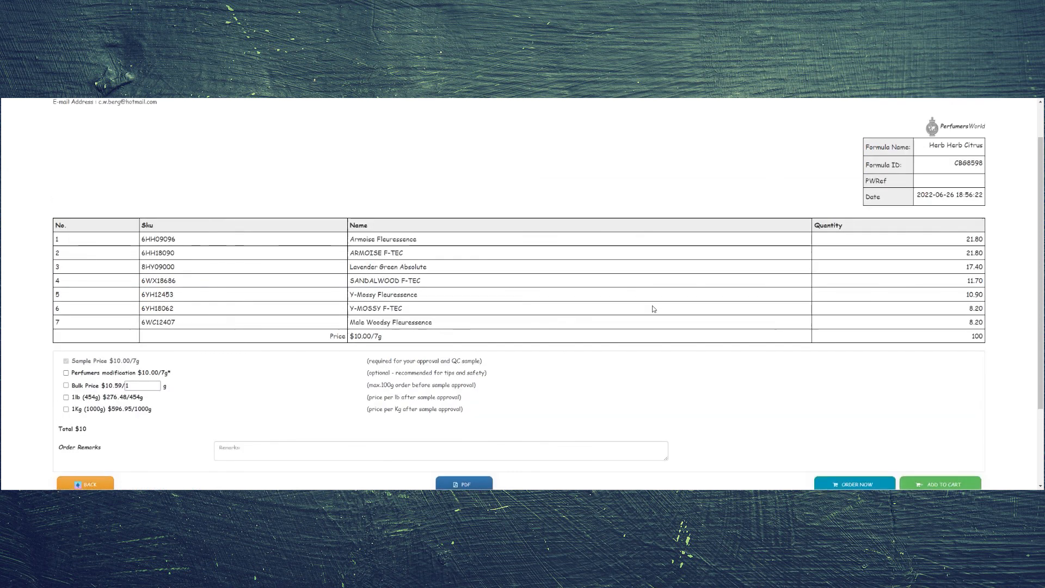
scroll(653, 309, up, 1)
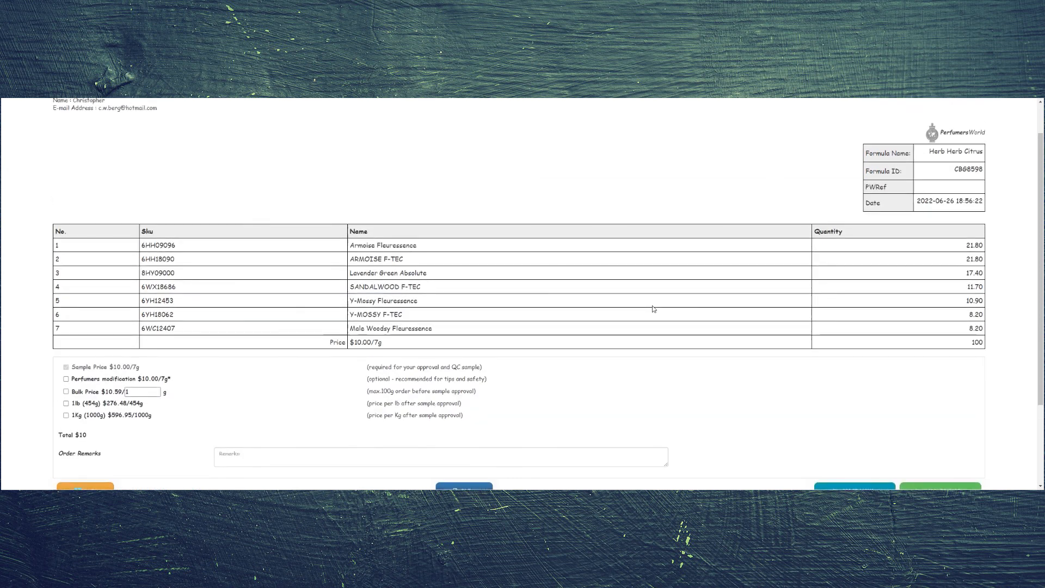
scroll(599, 305, down, 2)
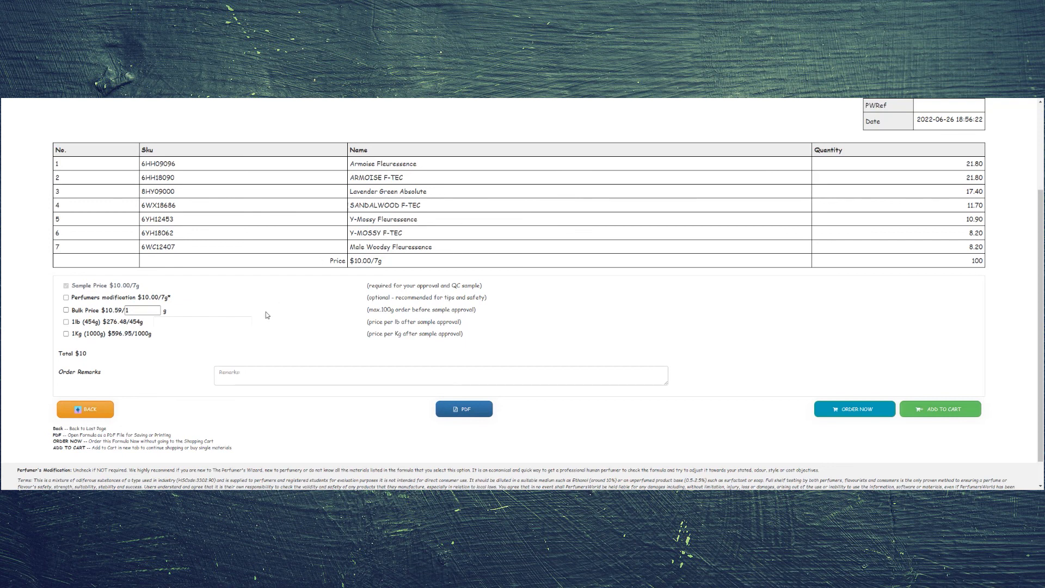
scroll(266, 315, down, 1)
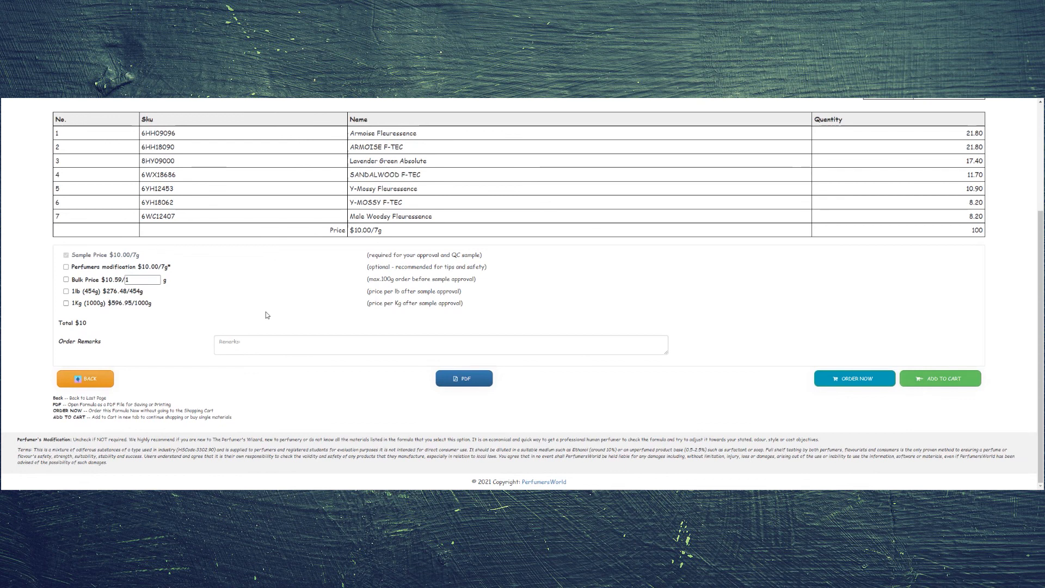
scroll(712, 384, up, 3)
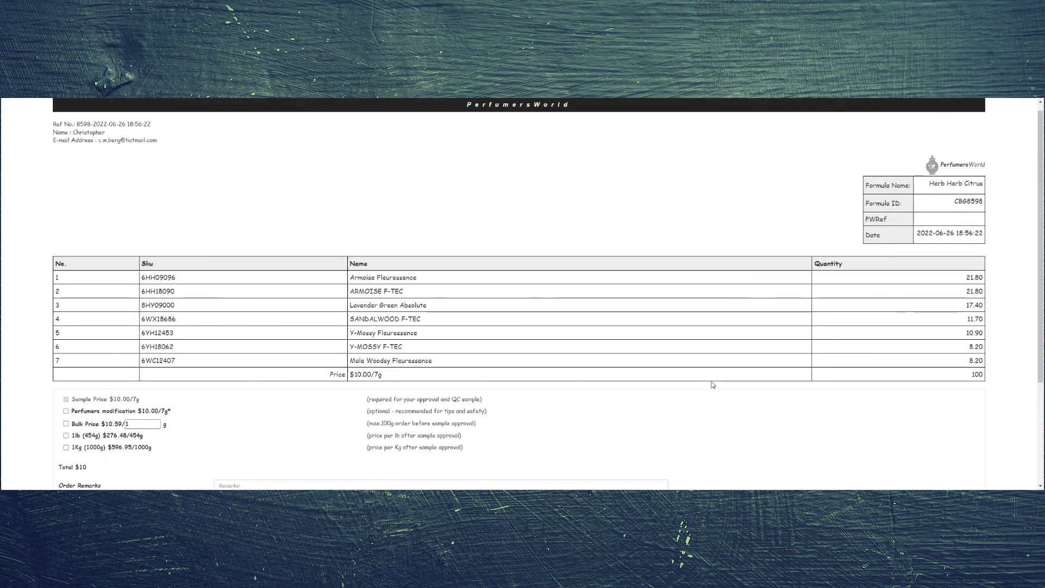